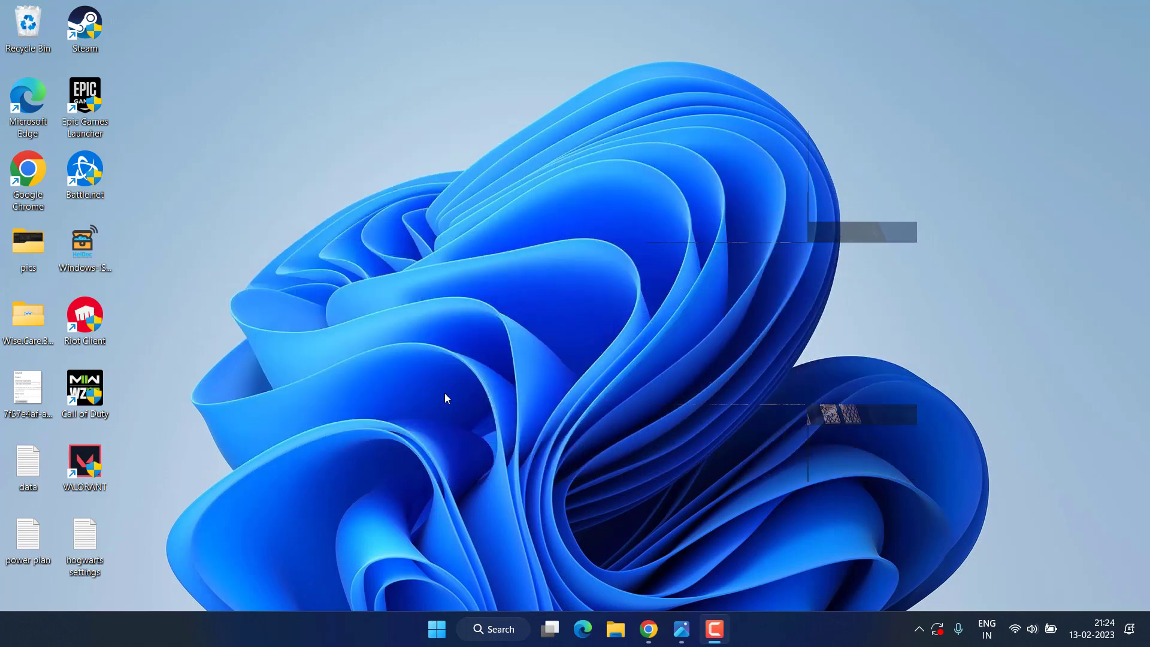
- Open Windows Settings to the System > Display > Graphics page
key("super+i")
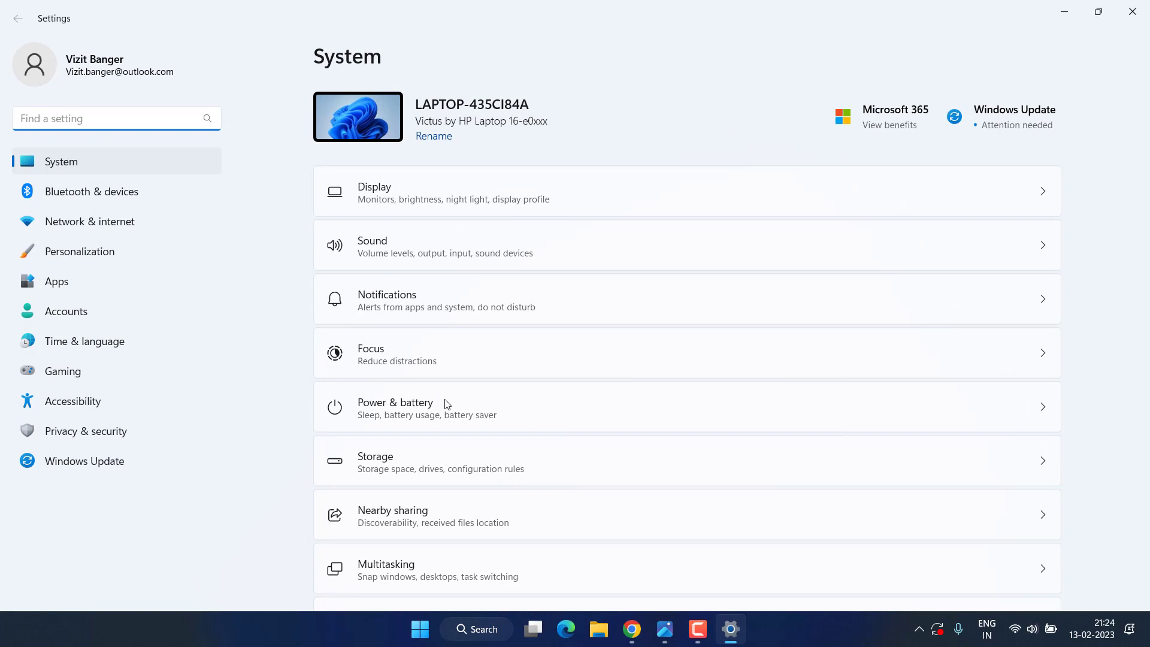
left_click(414, 196)
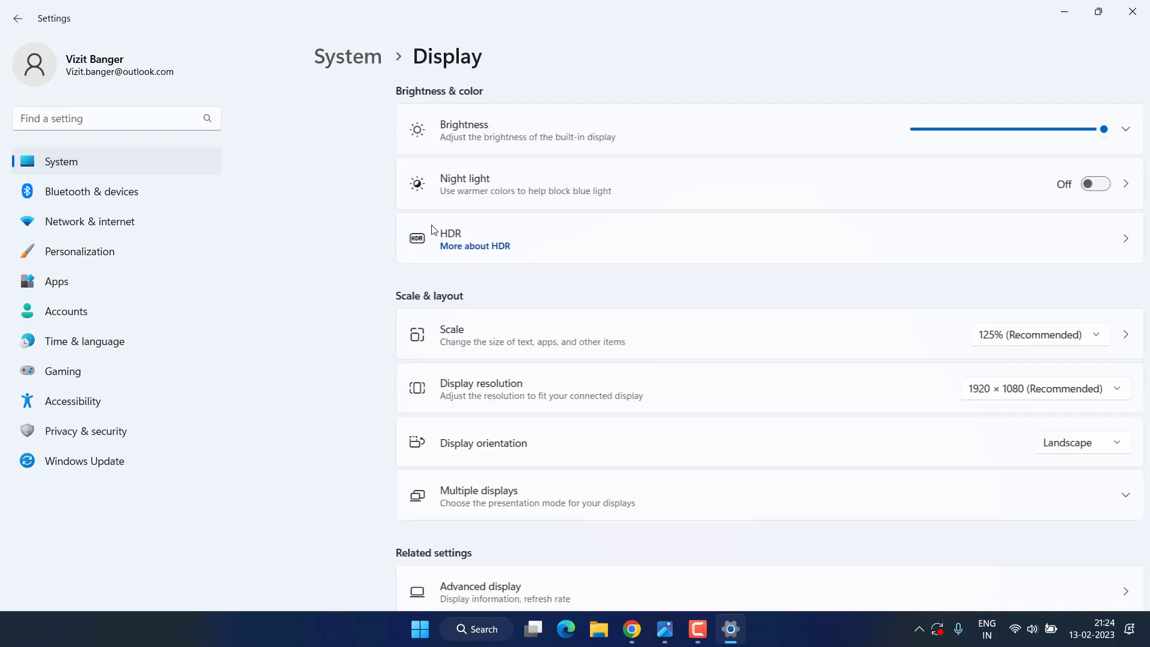
scroll(431, 240, "down", 4)
scroll(430, 264, "down", 2)
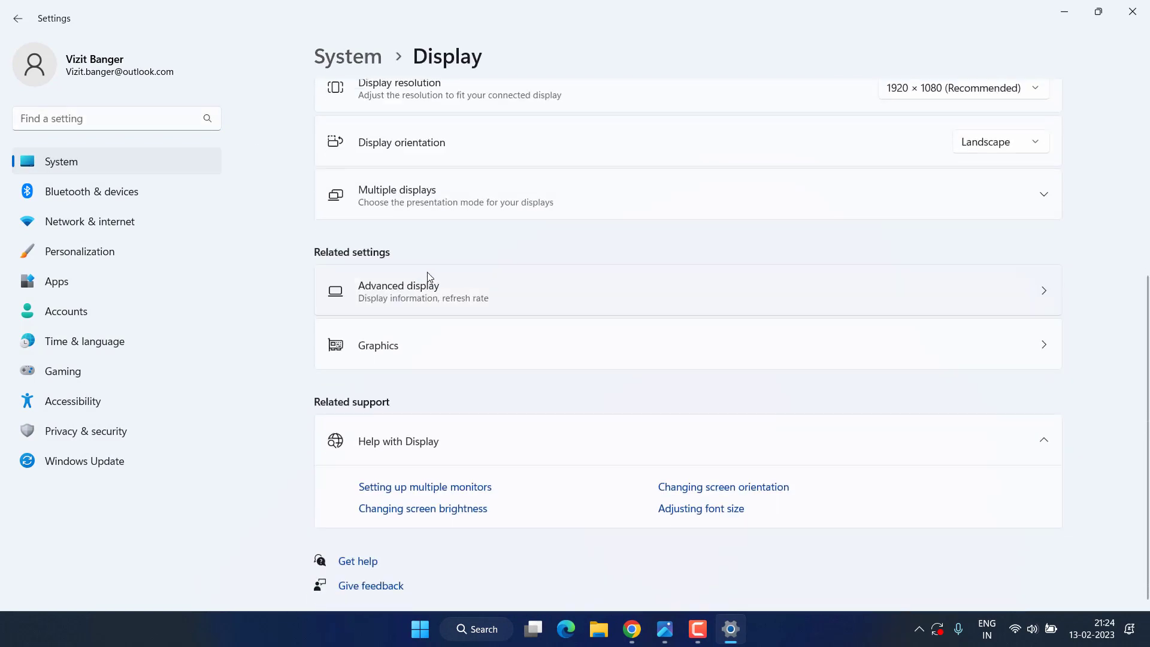
left_click(483, 356)
- Review the BootstrapPackagedGame (VALORANT) graphics preference and cancel without changes
scroll(459, 343, "down", 5)
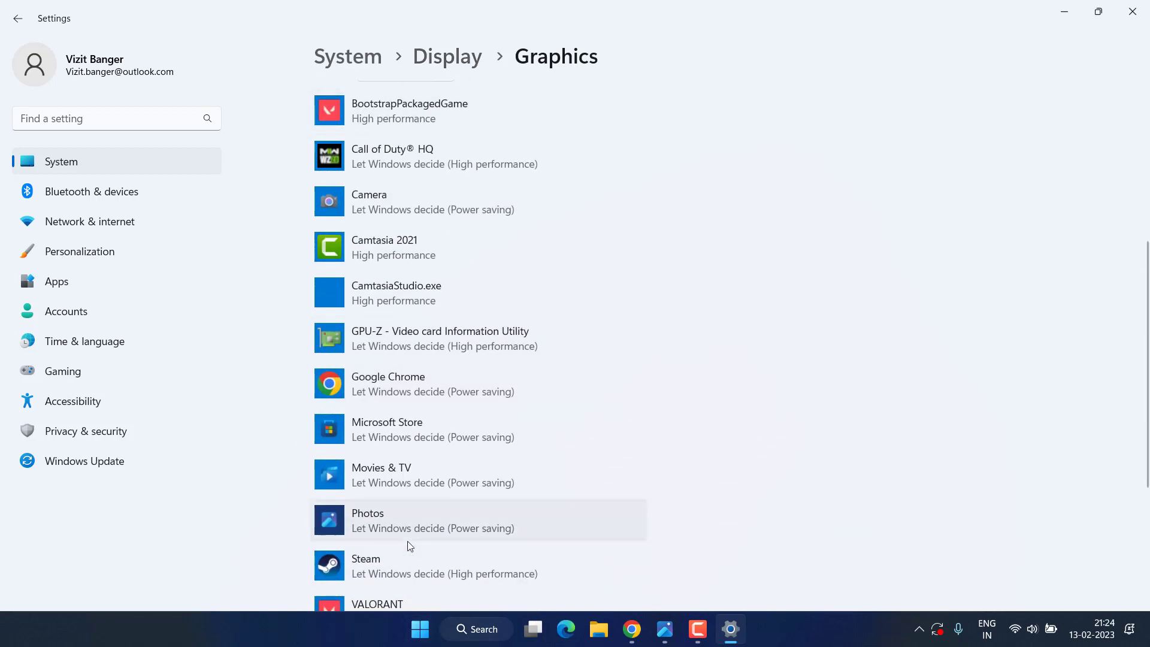
scroll(494, 424, "up", 5)
scroll(479, 410, "down", 1)
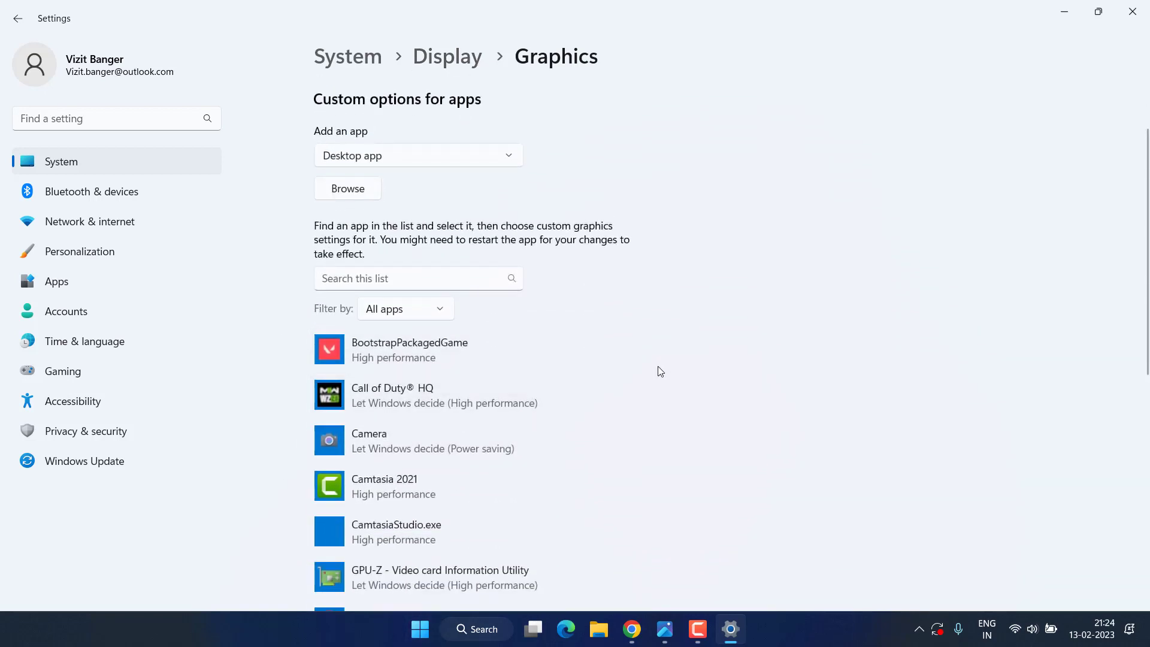
left_click(478, 355)
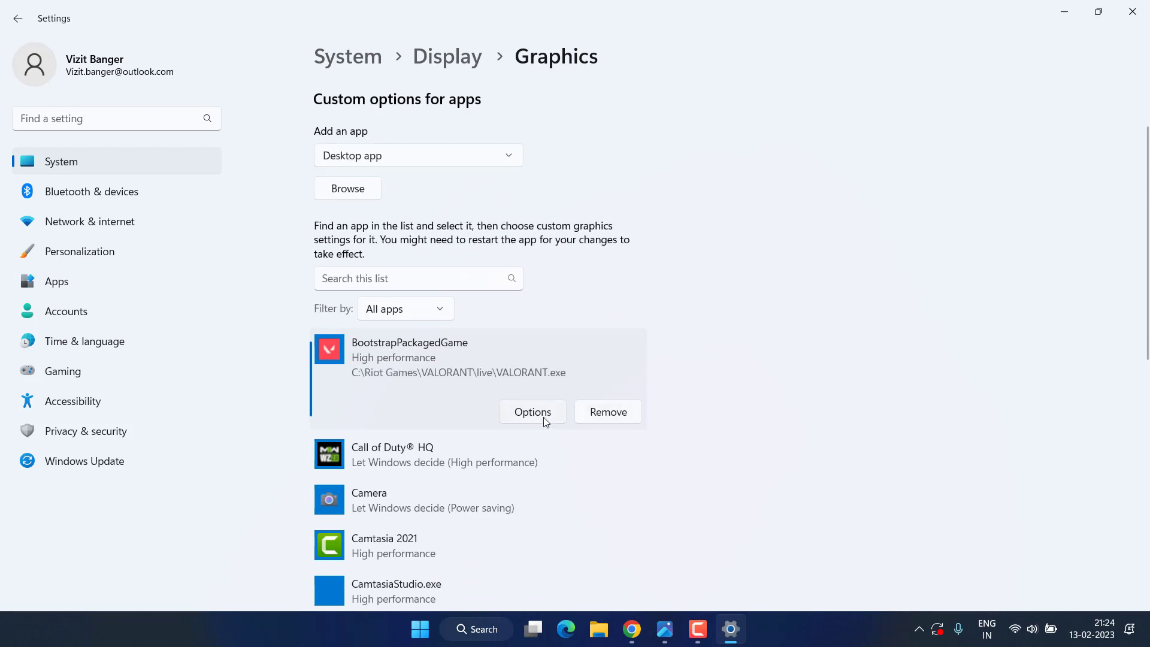
left_click(531, 416)
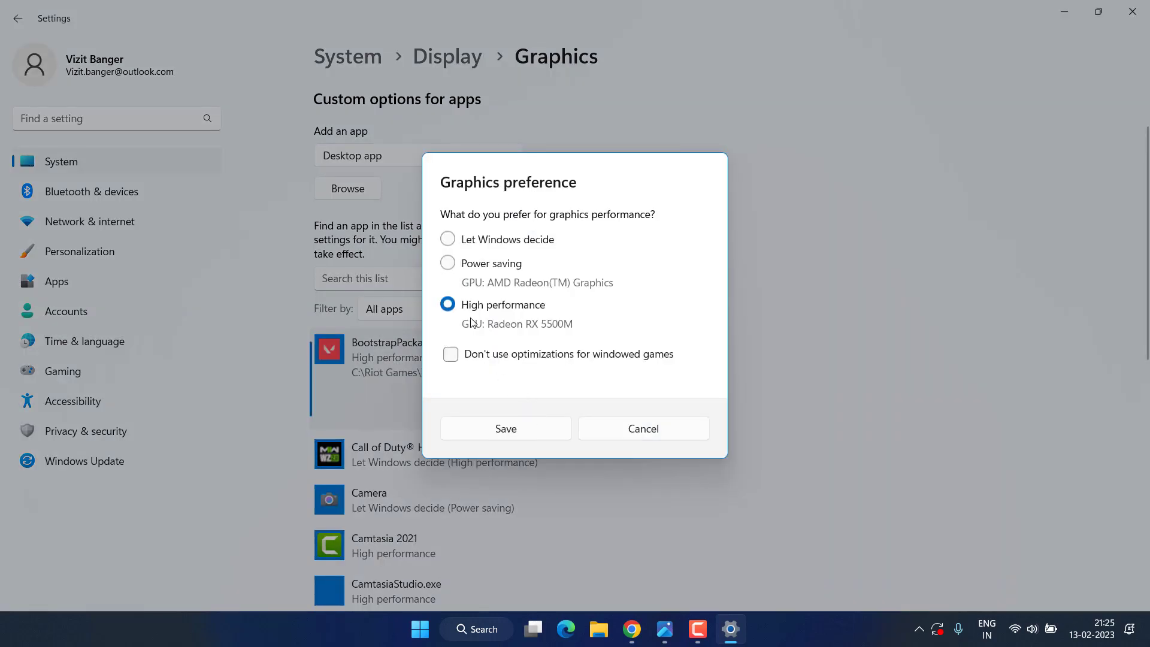
left_click(636, 427)
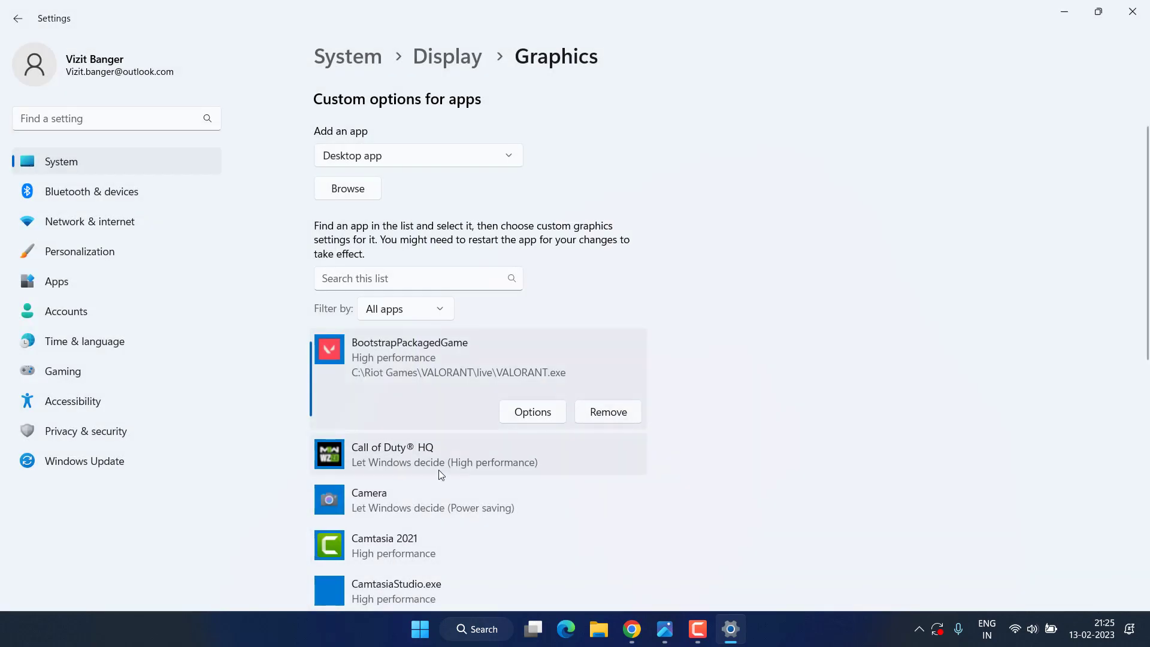
- Add the Hogwarts Legacy exe from C:\Program Files (x86)\Steam\steamapps\common\Hogwarts Legacy
left_click(348, 190)
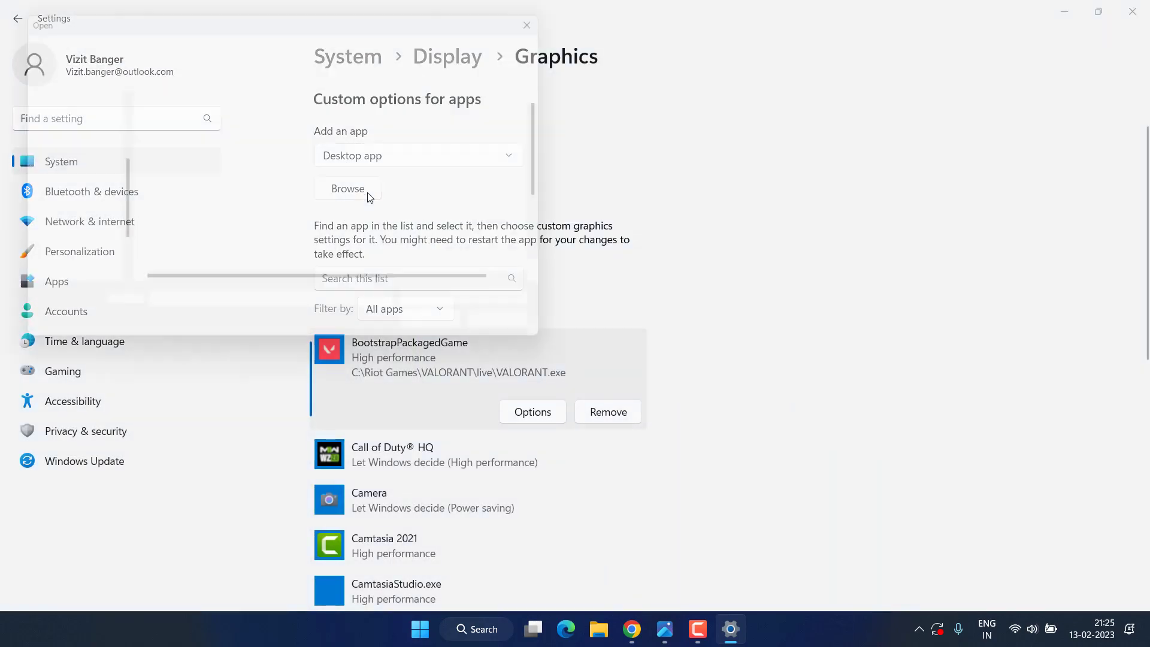
left_click(67, 271)
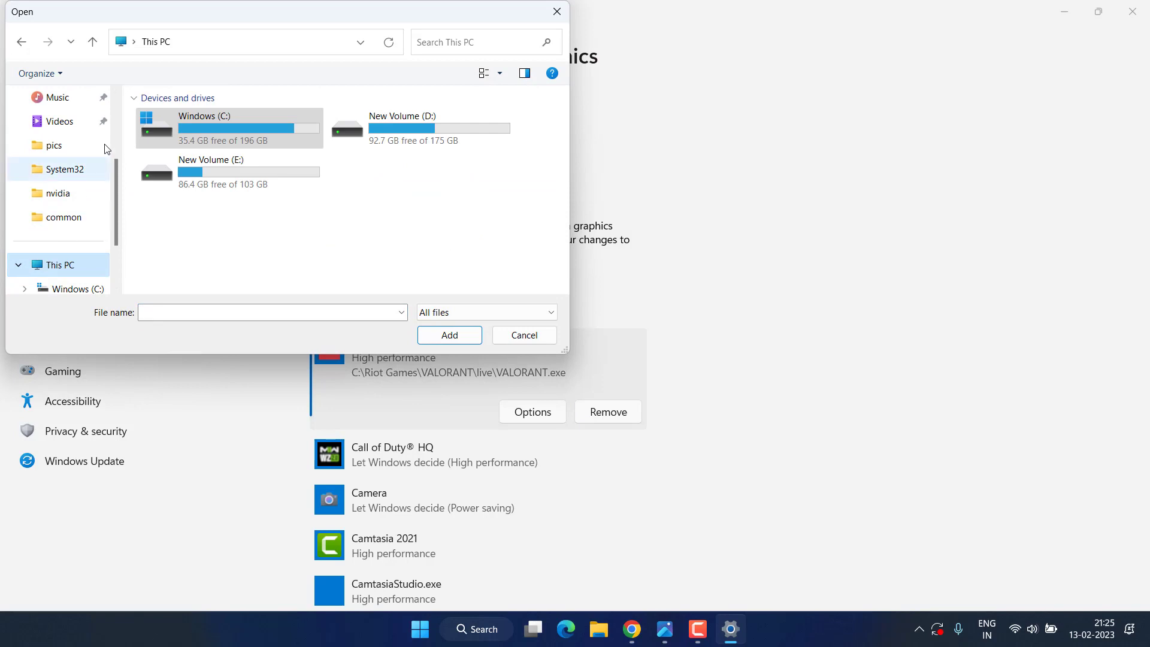
double_click(235, 128)
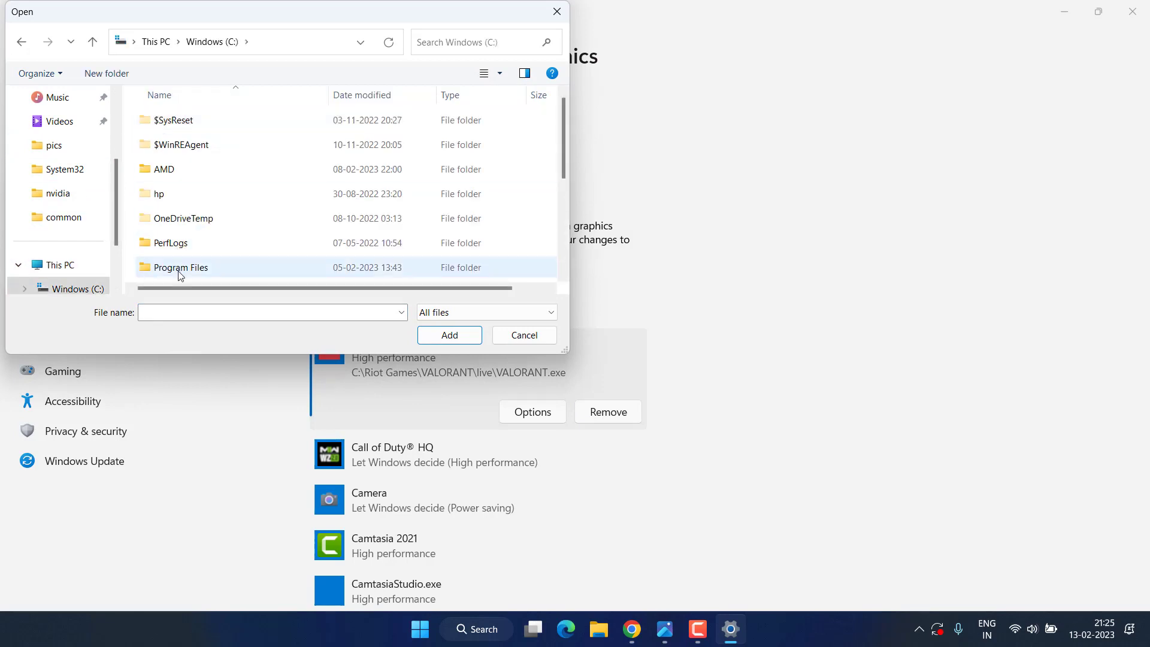
scroll(180, 272, "down", 2)
double_click(192, 150)
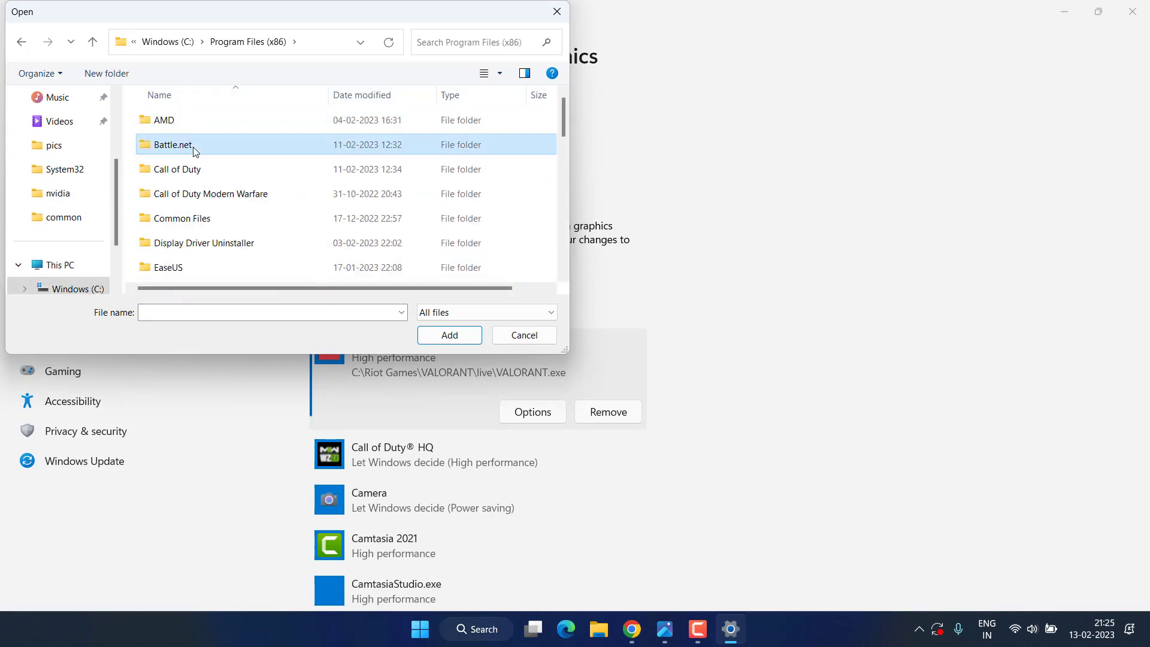
scroll(180, 202, "down", 5)
double_click(176, 124)
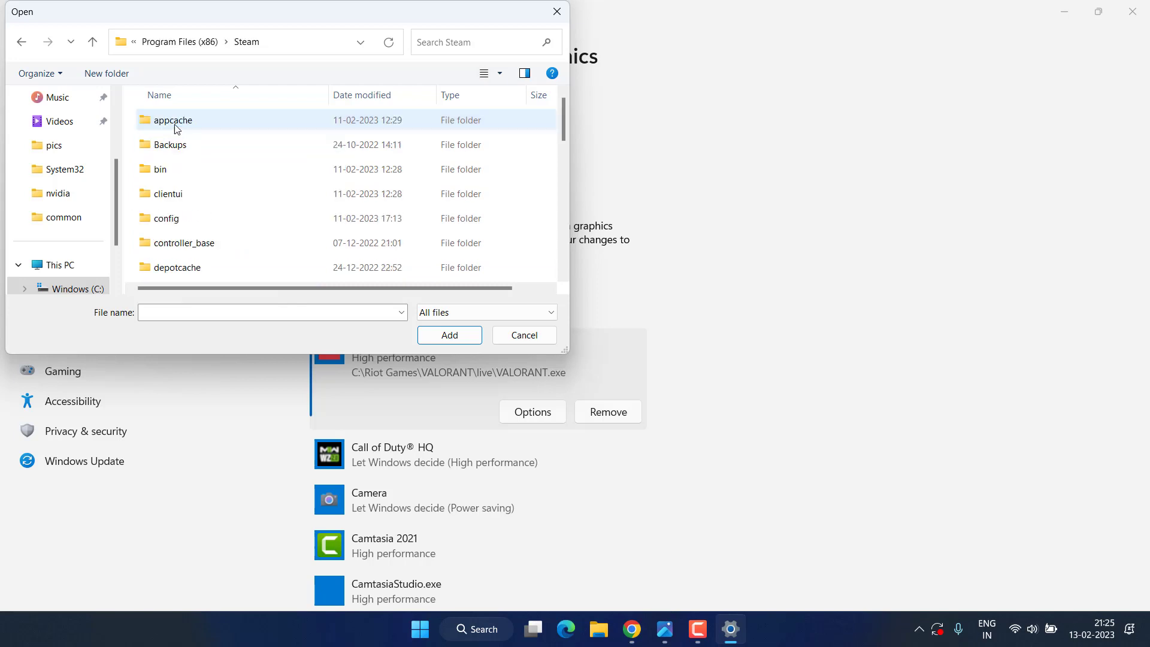
scroll(205, 243, "down", 5)
double_click(191, 165)
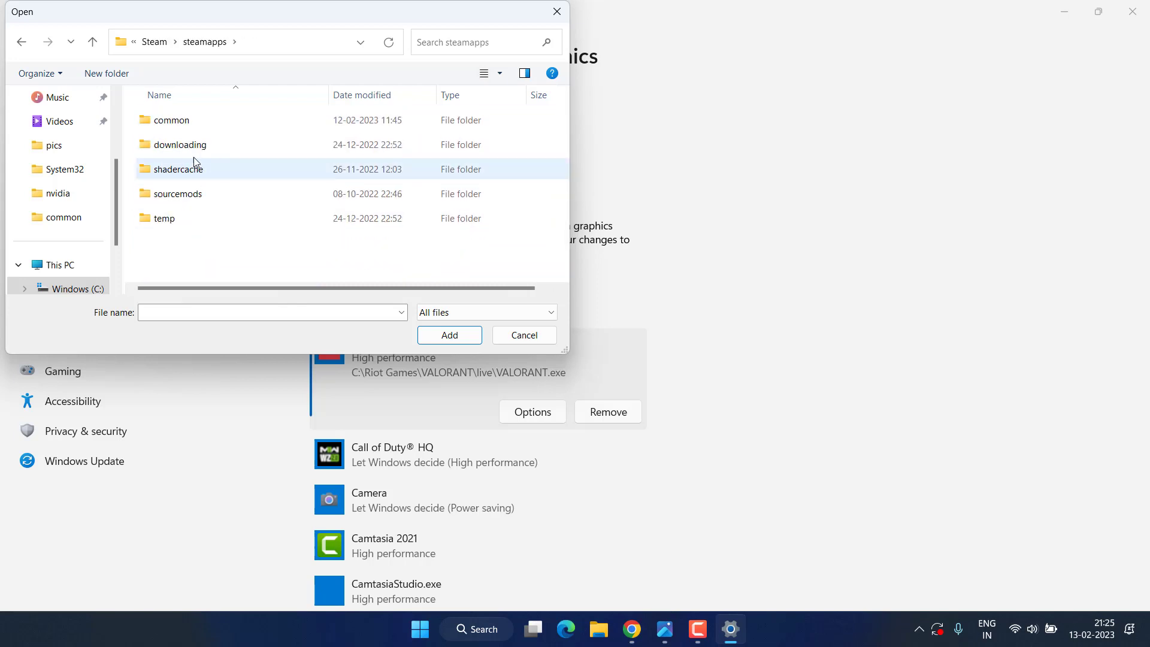
double_click(209, 121)
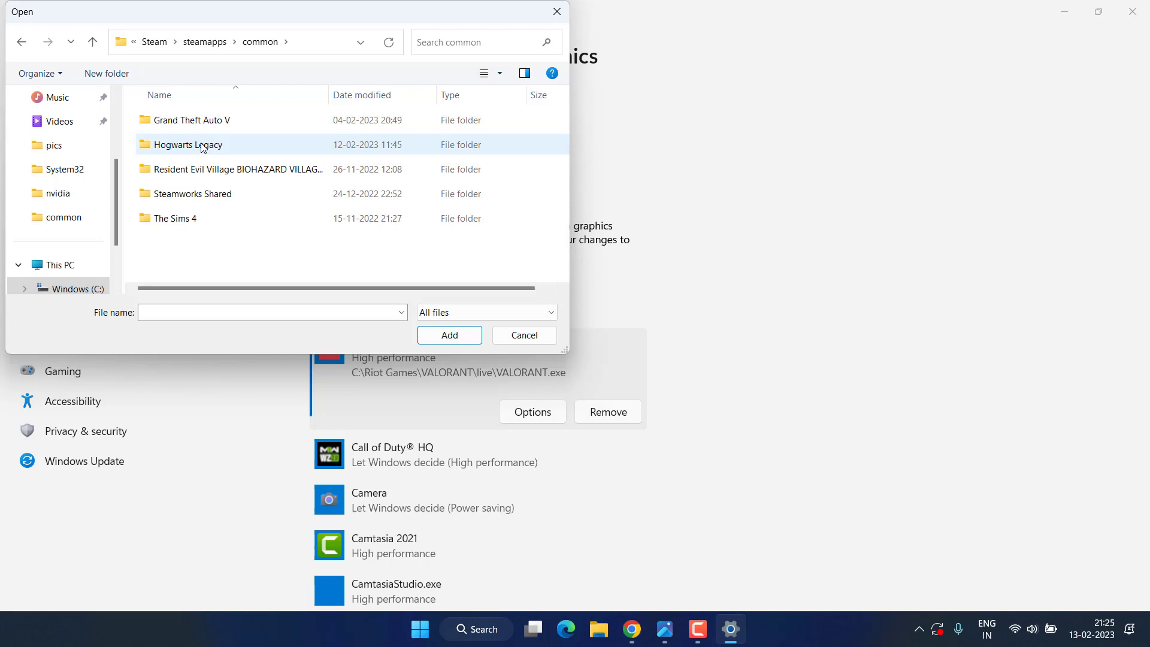
double_click(204, 145)
double_click(200, 171)
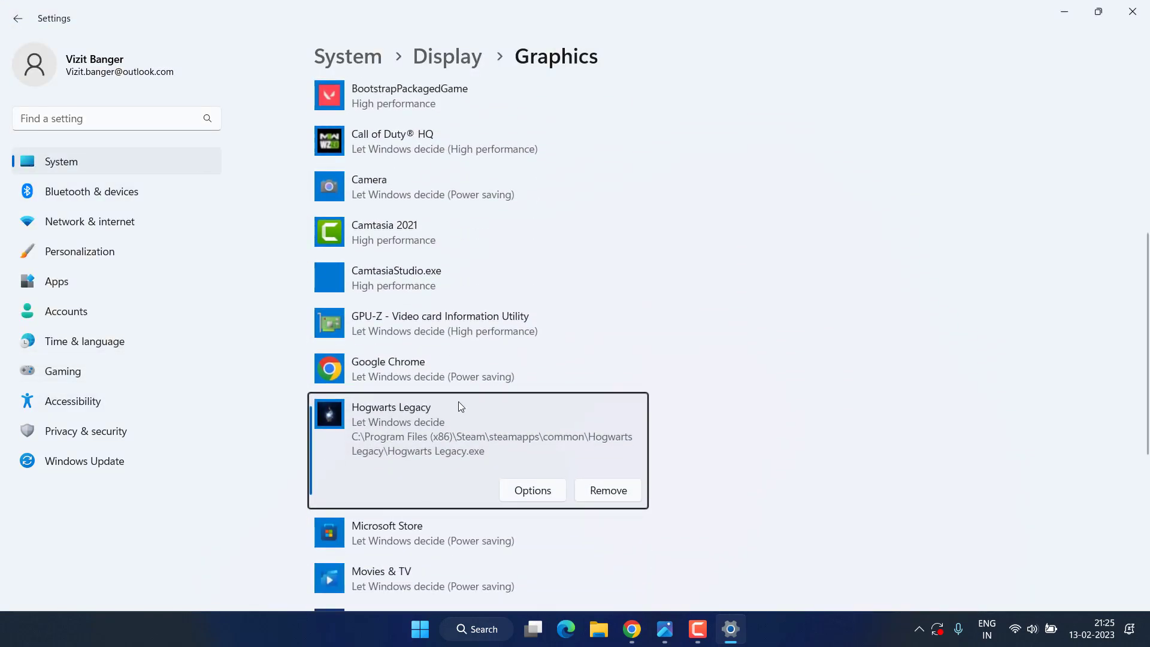
- Set Hogwarts Legacy's graphics preference to High performance, save, and close Settings
left_click(540, 497)
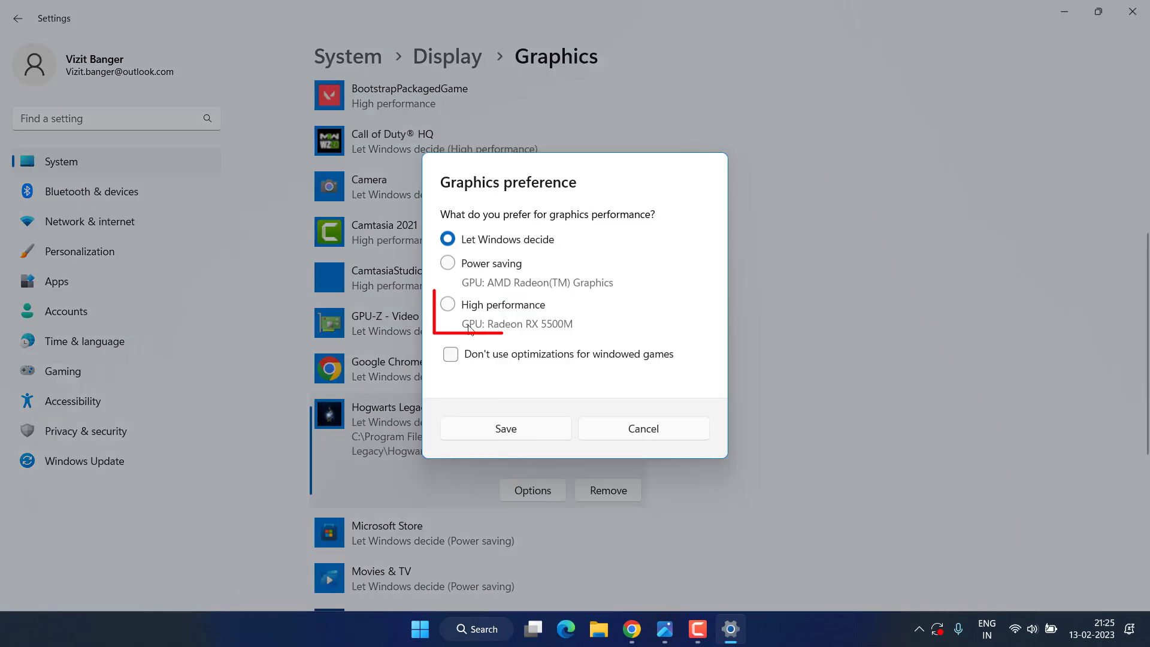
left_click(447, 305)
left_click(534, 432)
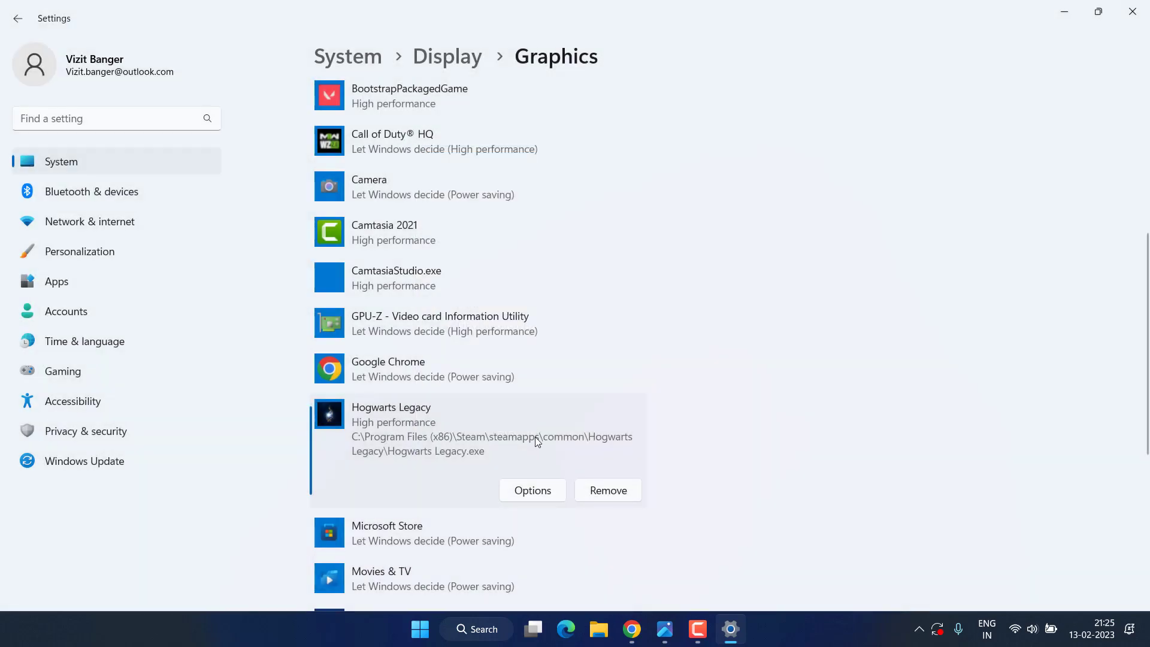
left_click(1132, 12)
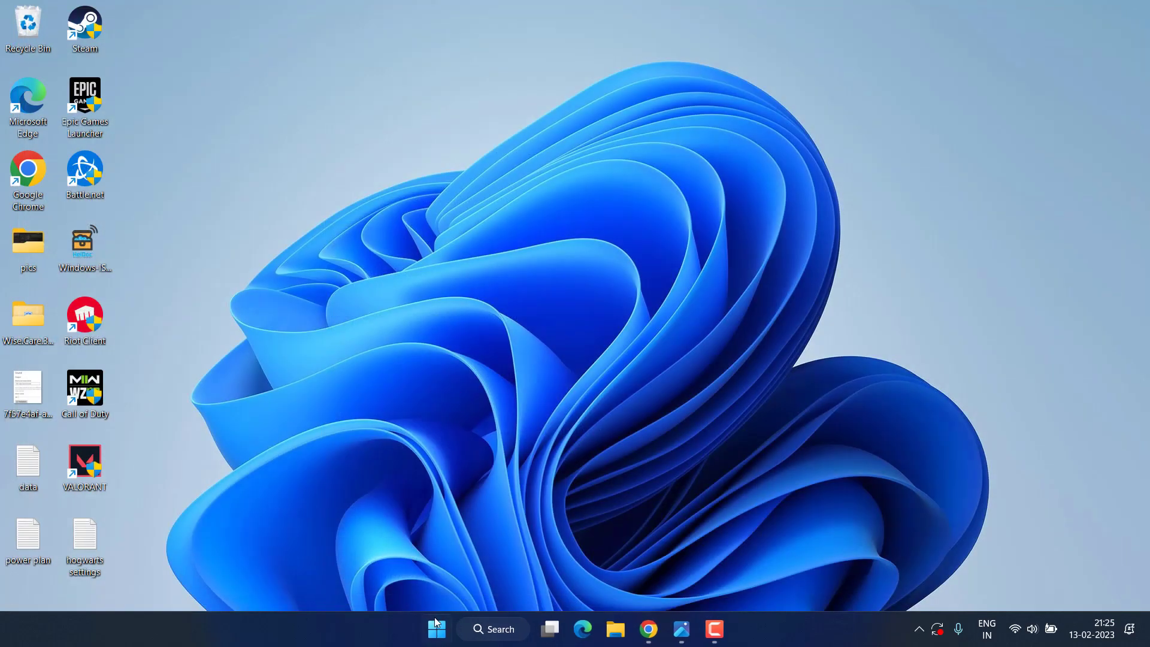
- Search 'advanced' to reach System Properties, then Performance Options' Virtual Memory dialog
left_click(436, 625)
type("advan")
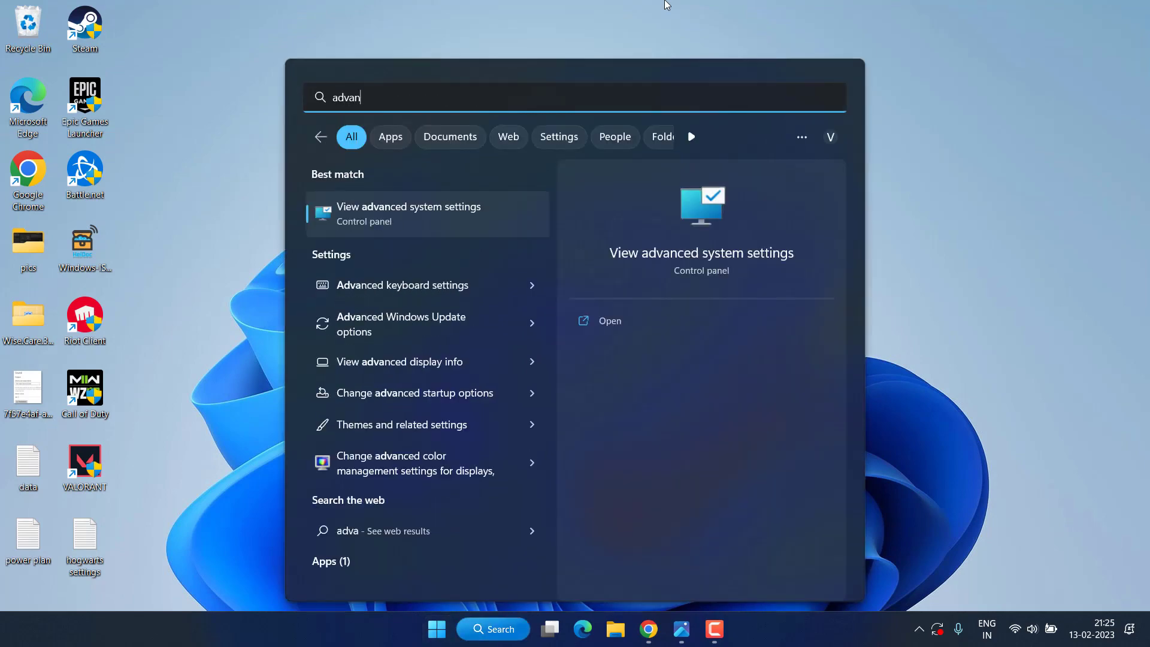
type("ced")
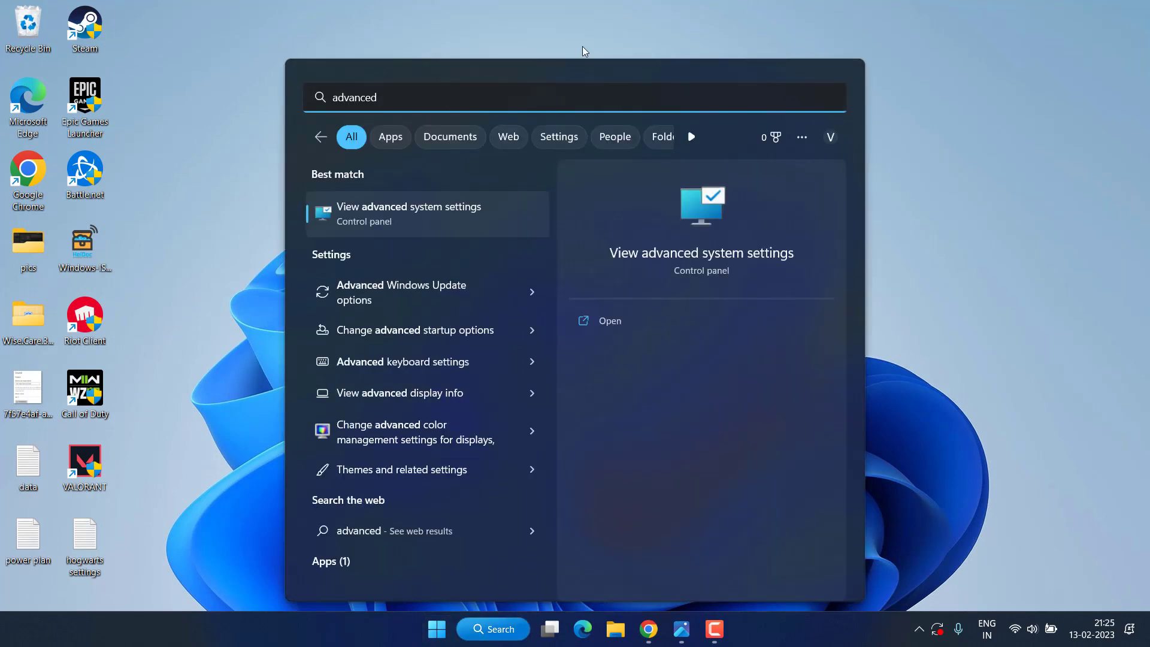
left_click(700, 256)
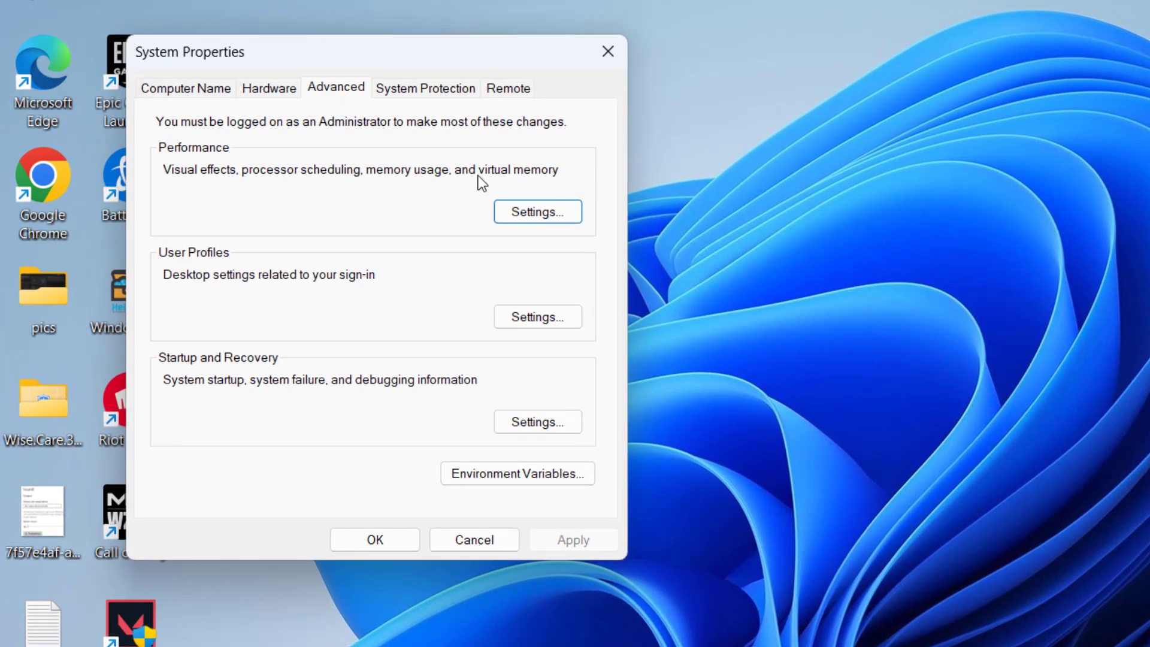
left_click(527, 214)
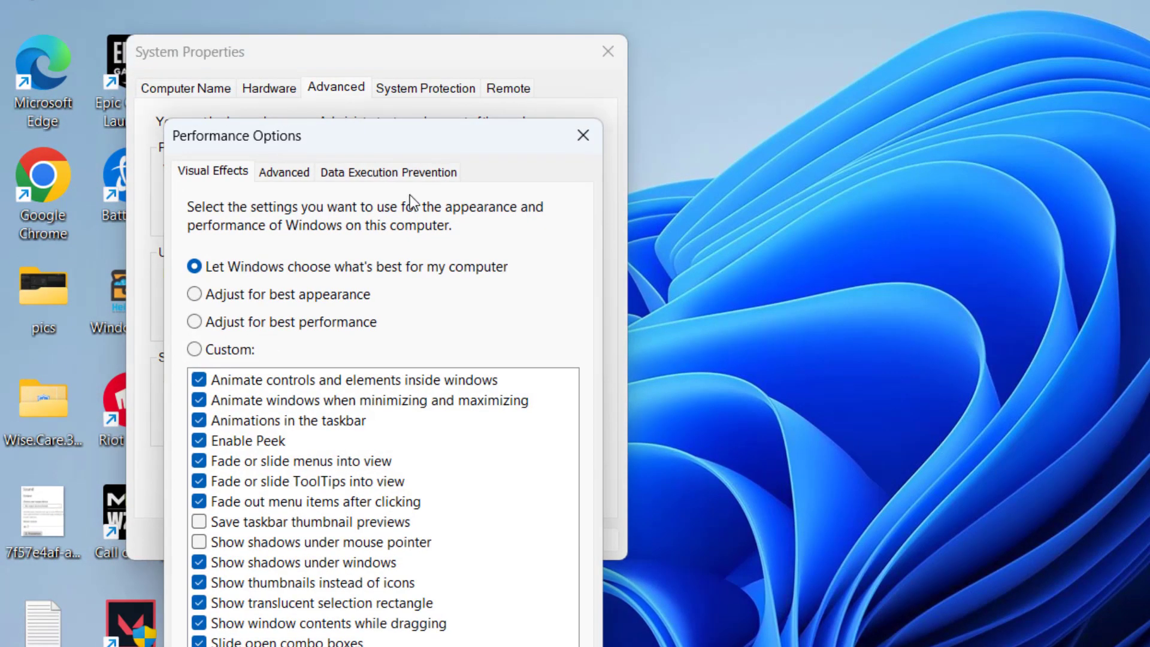
left_click(293, 172)
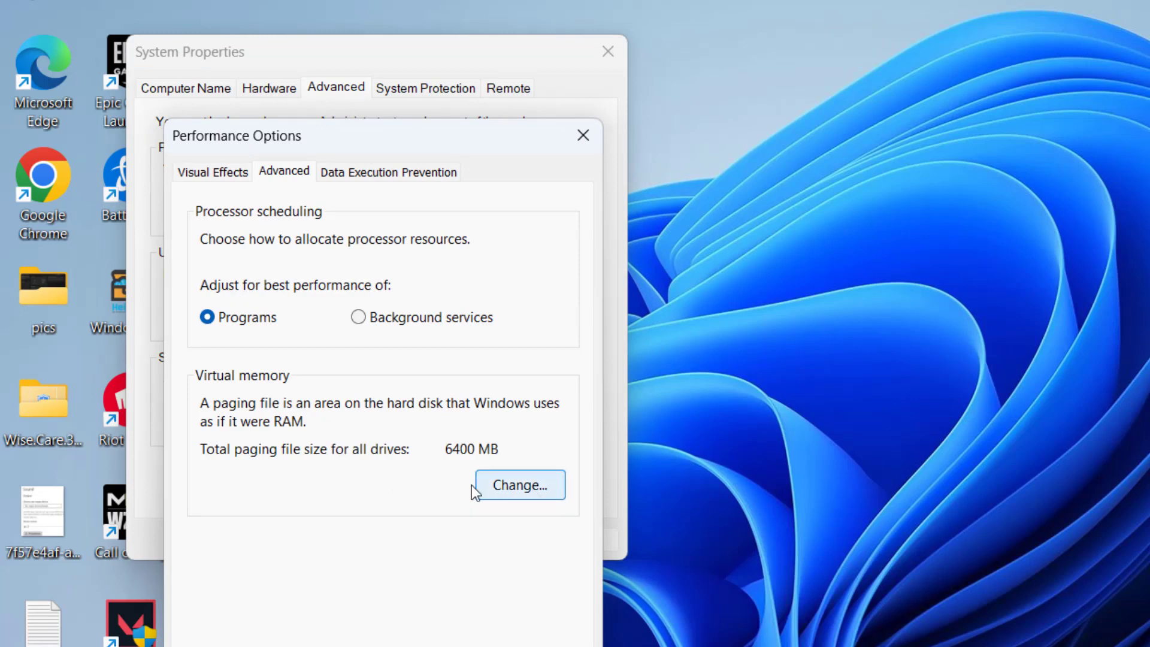
left_click(527, 484)
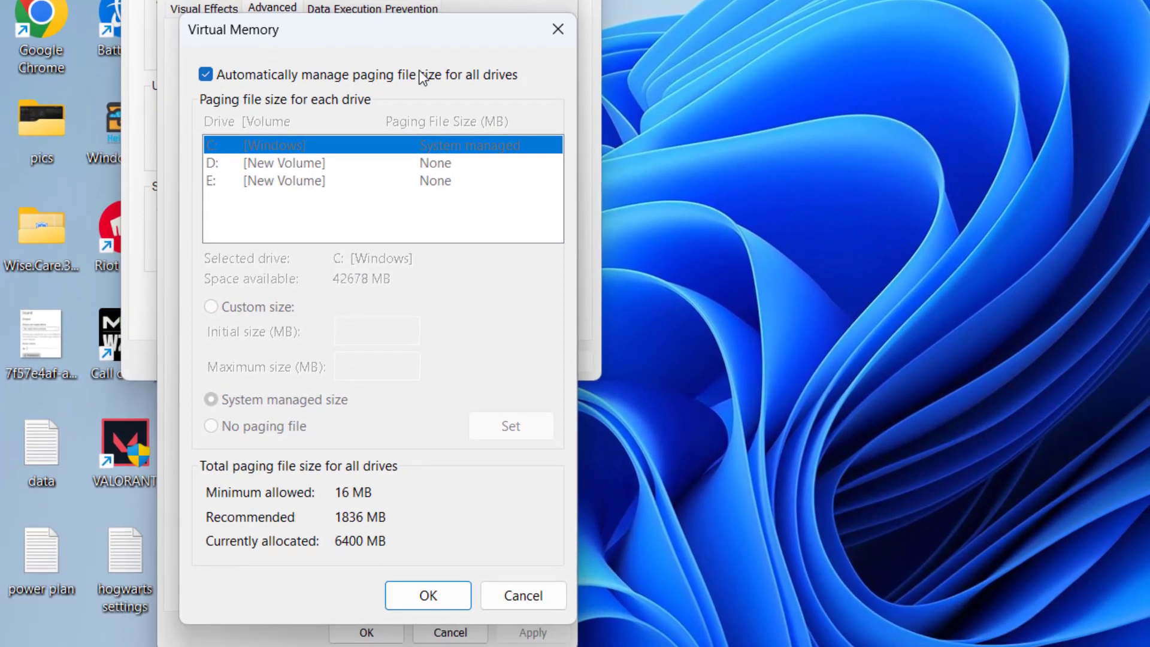
- Disable automatic paging management and set drive C to Custom size 4000–16000 MB
left_click(311, 76)
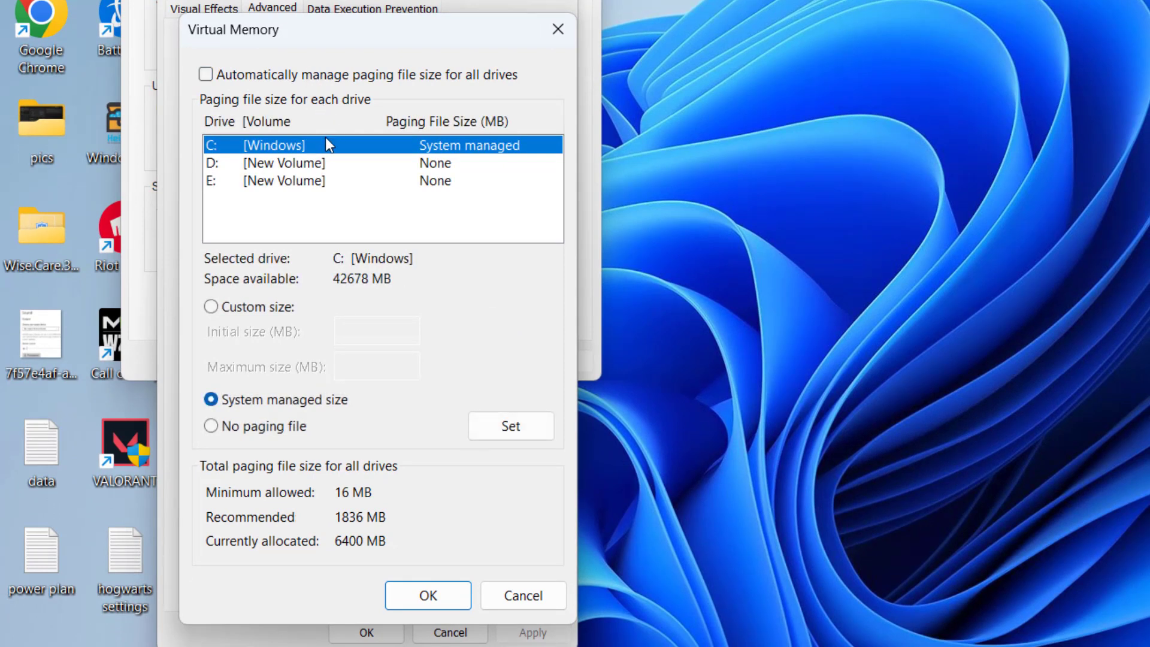
left_click(286, 163)
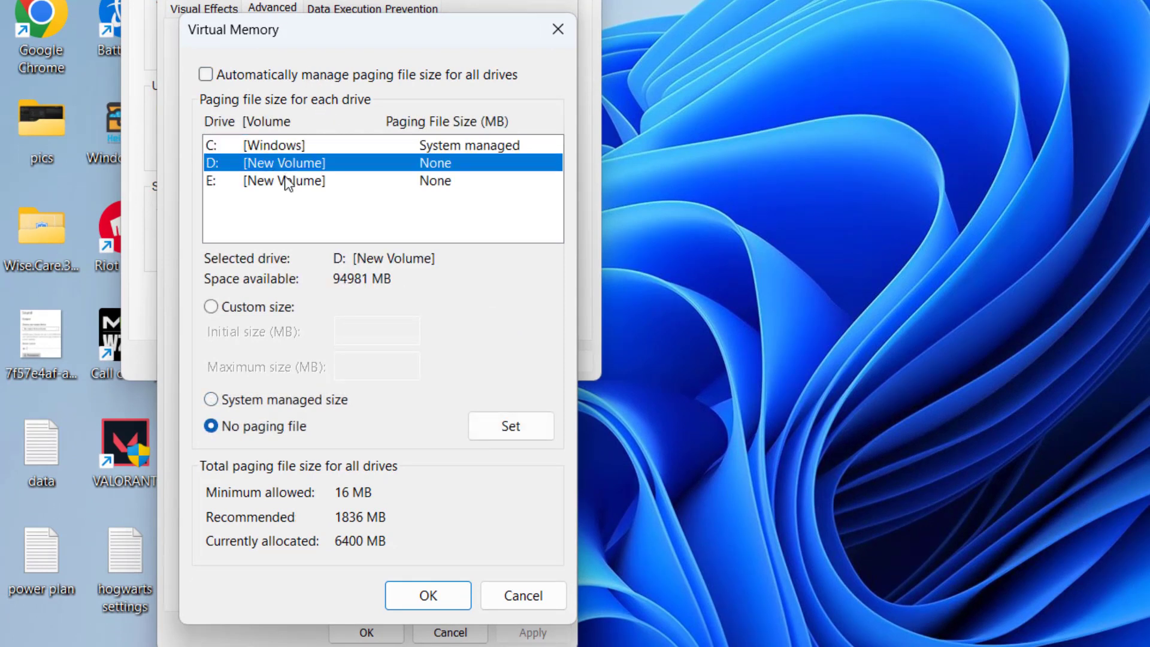
left_click(268, 145)
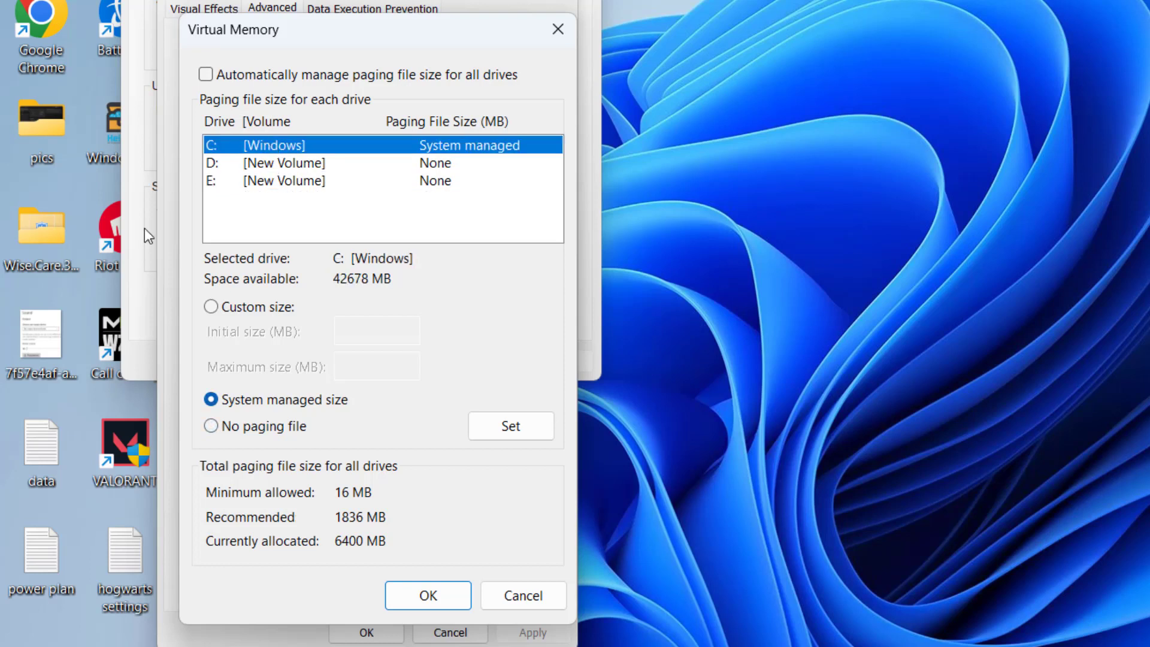
left_click(237, 308)
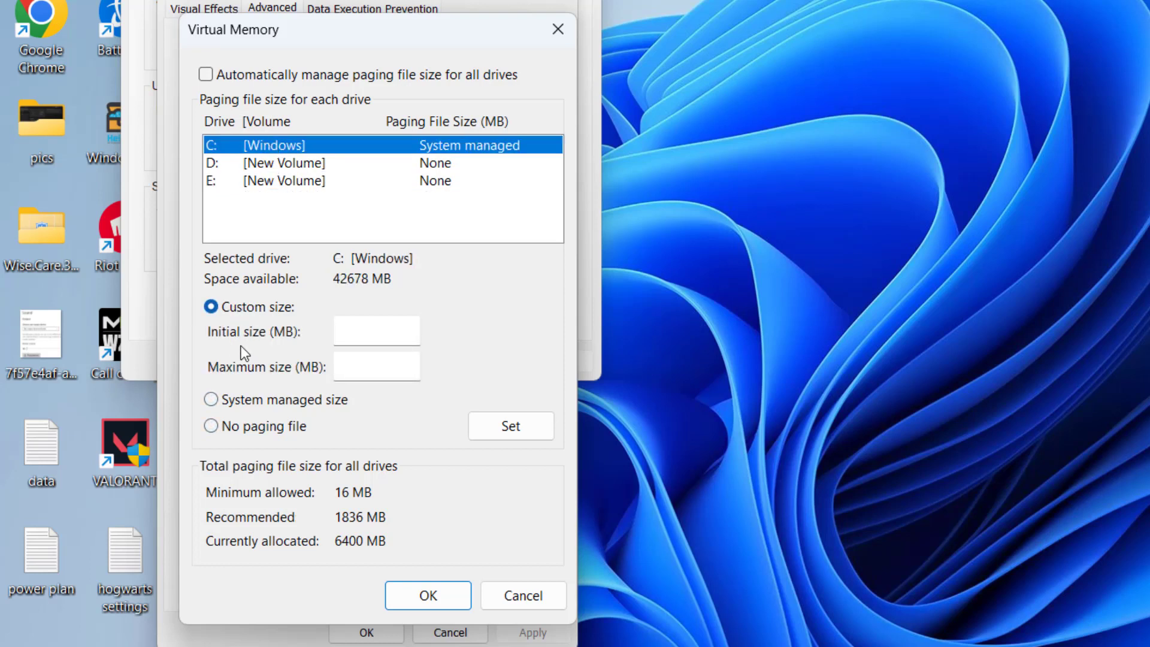
left_click(373, 335)
type("4000")
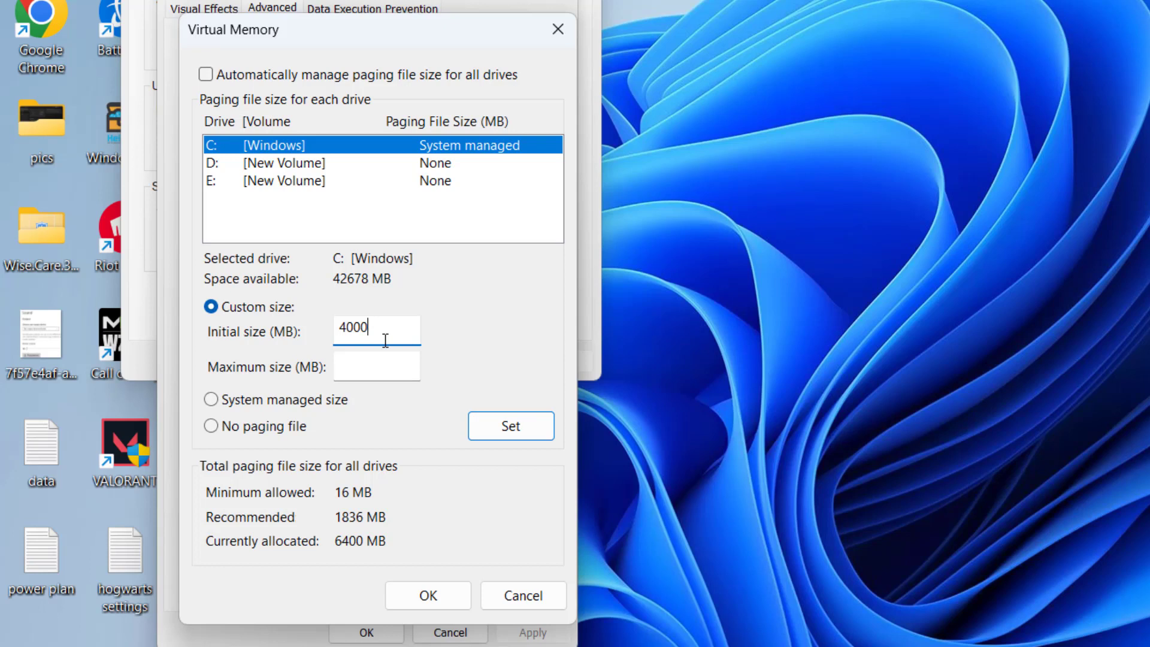
left_click(355, 369)
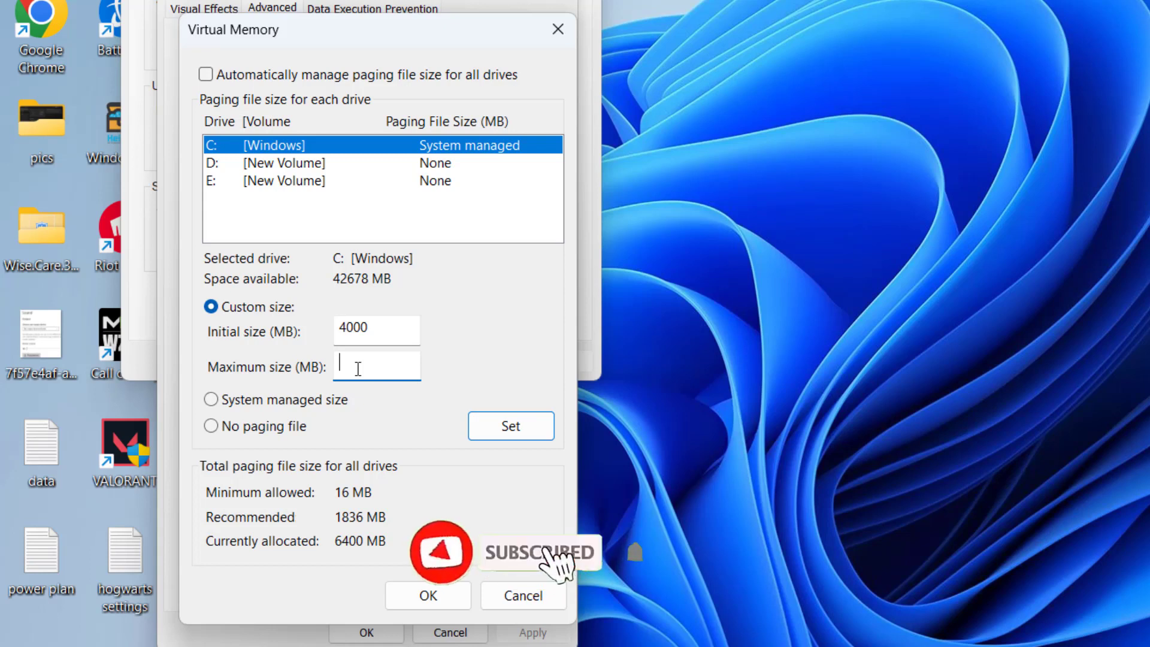
type("16")
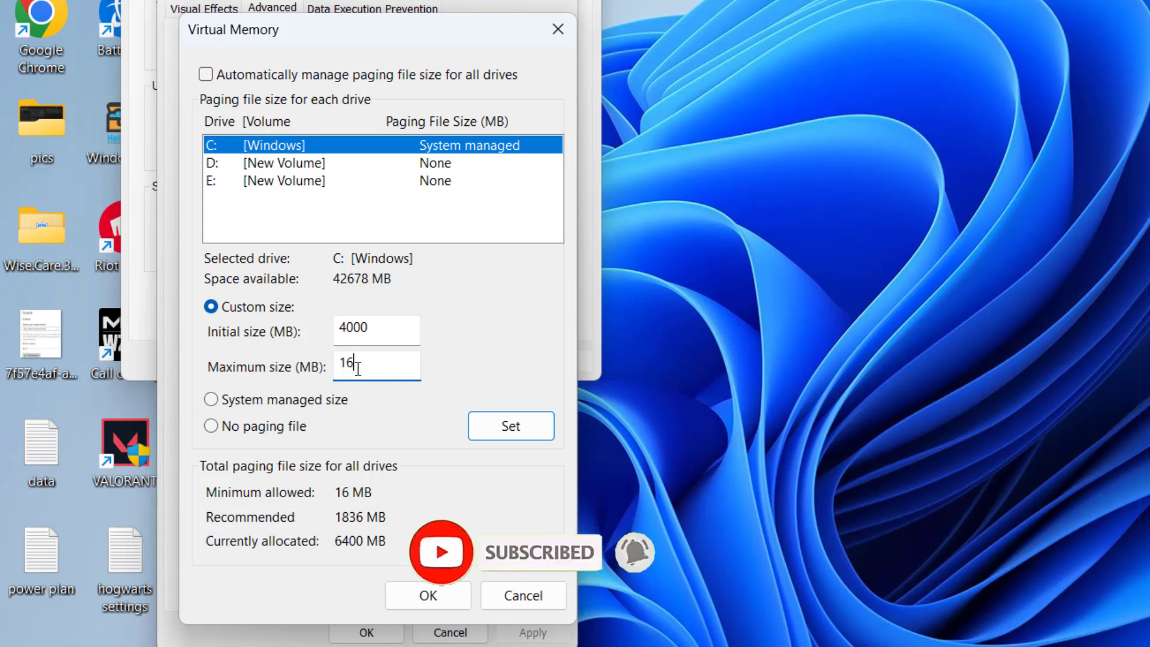
type("000")
left_click(502, 426)
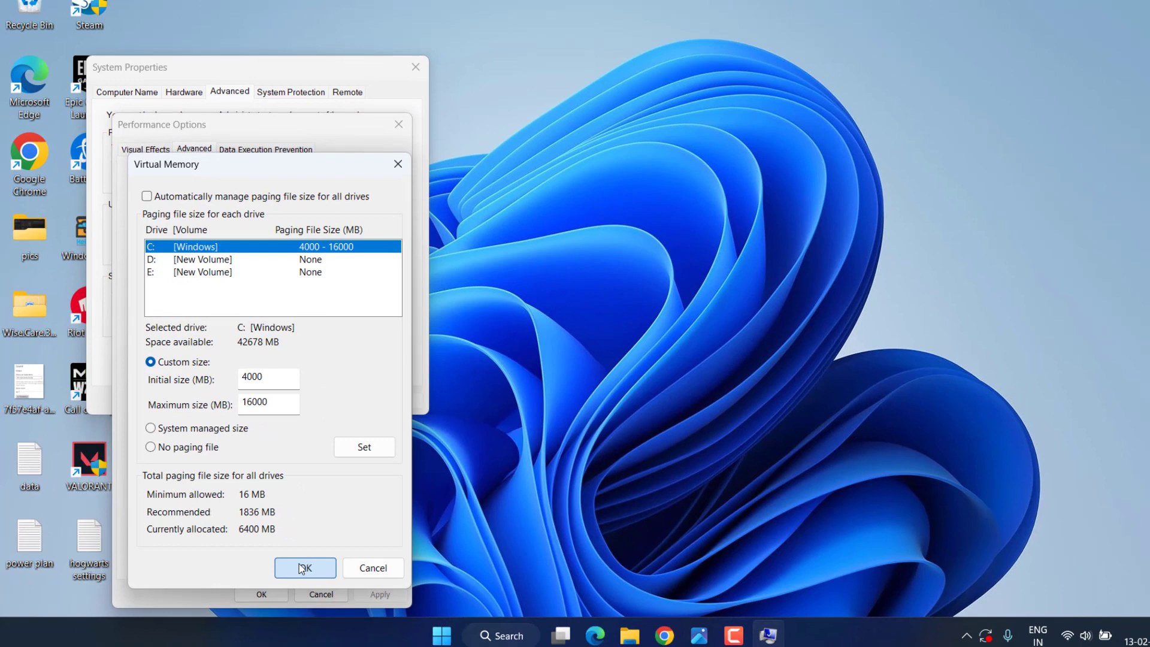
- Confirm Virtual Memory, Performance Options and System Properties, then choose Restart Later
left_click(302, 568)
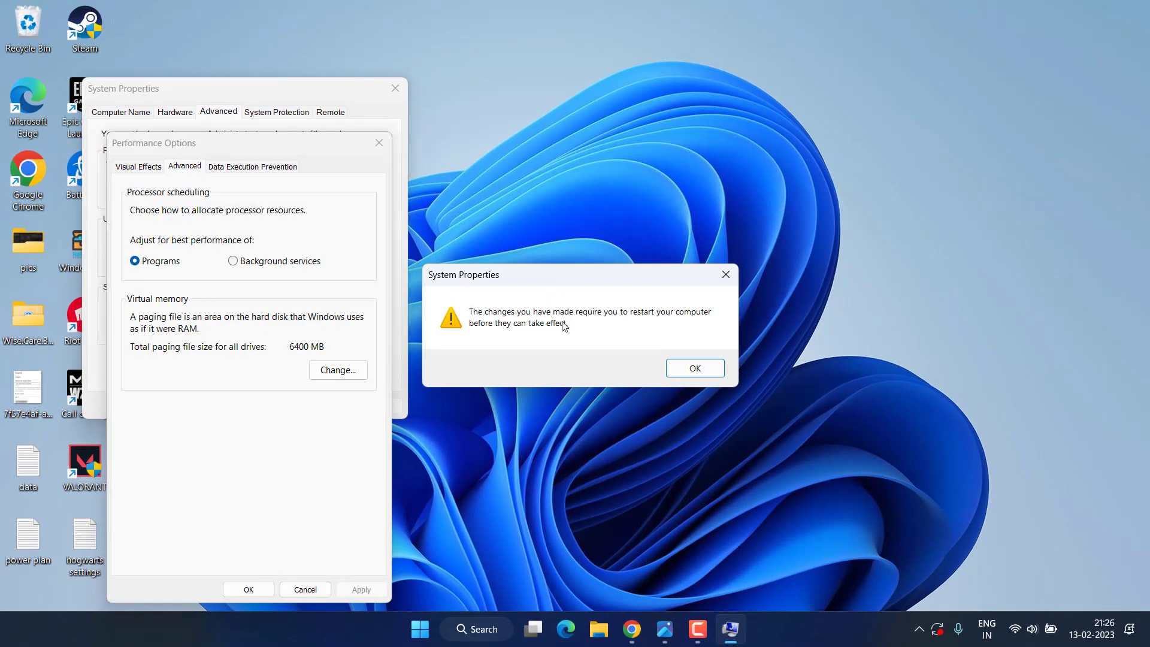
left_click(695, 367)
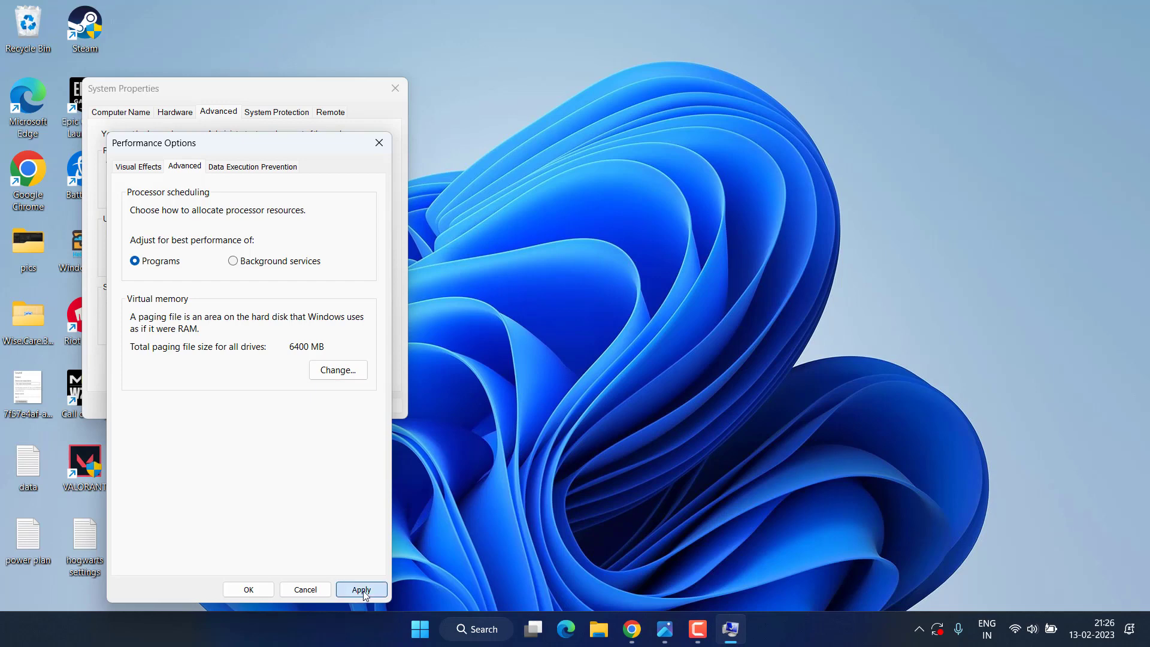
left_click(362, 589)
left_click(249, 589)
left_click(241, 405)
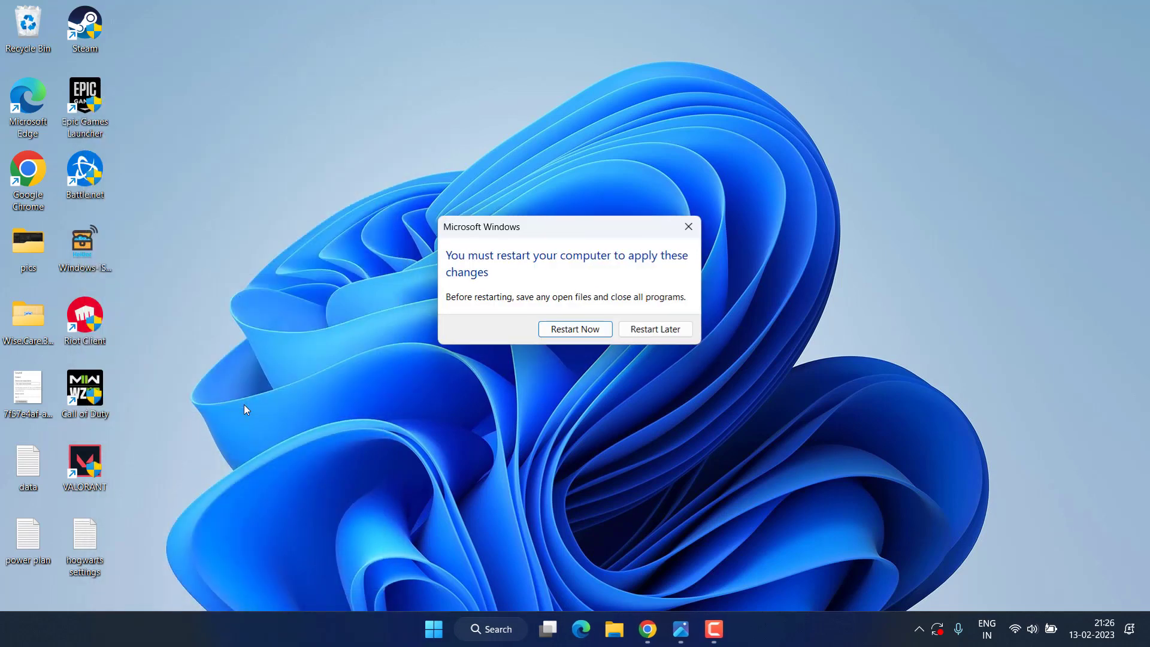
left_click(670, 328)
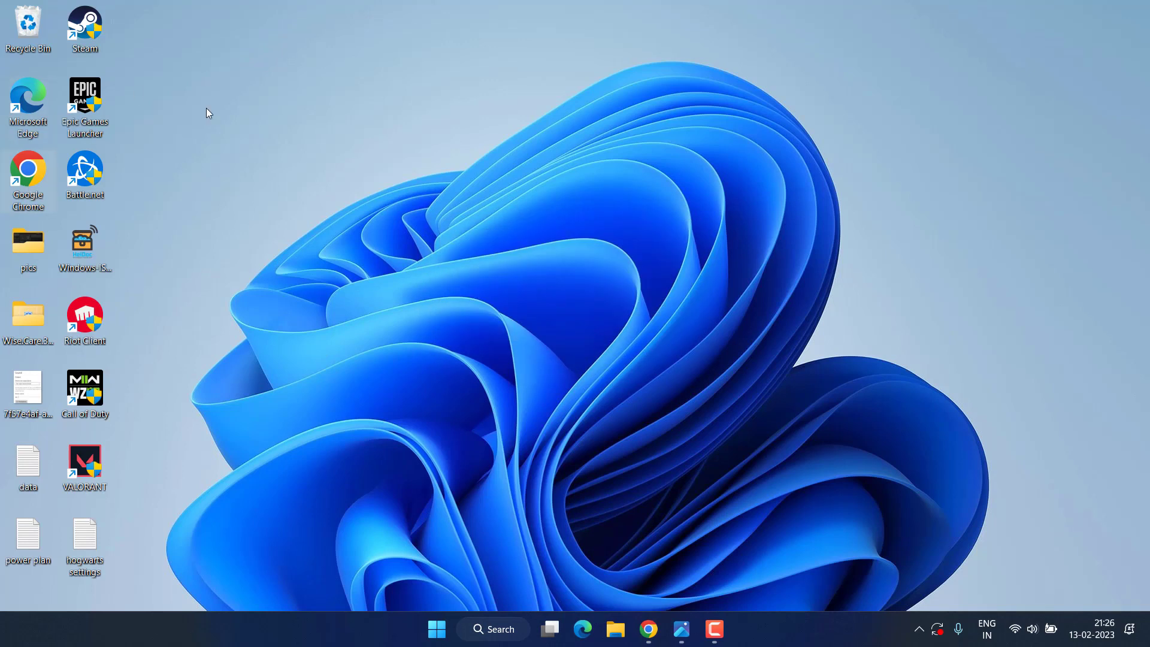
- Search 'exploit' in Start to reach Exploit protection's Program settings
left_click(437, 628)
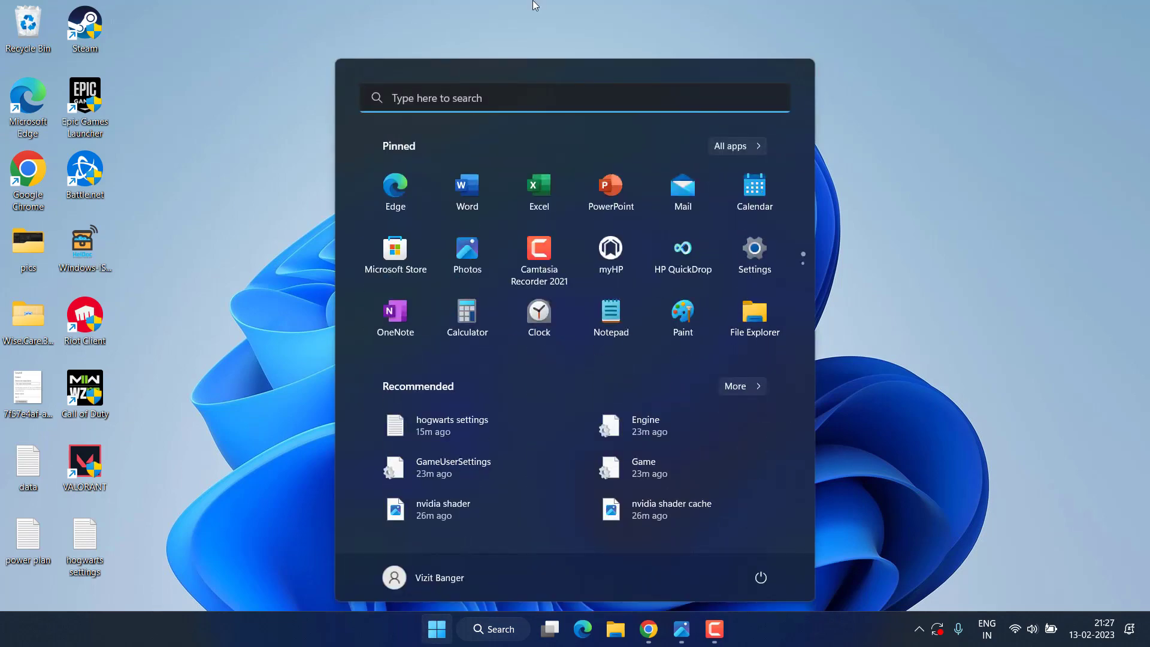
type("exploit")
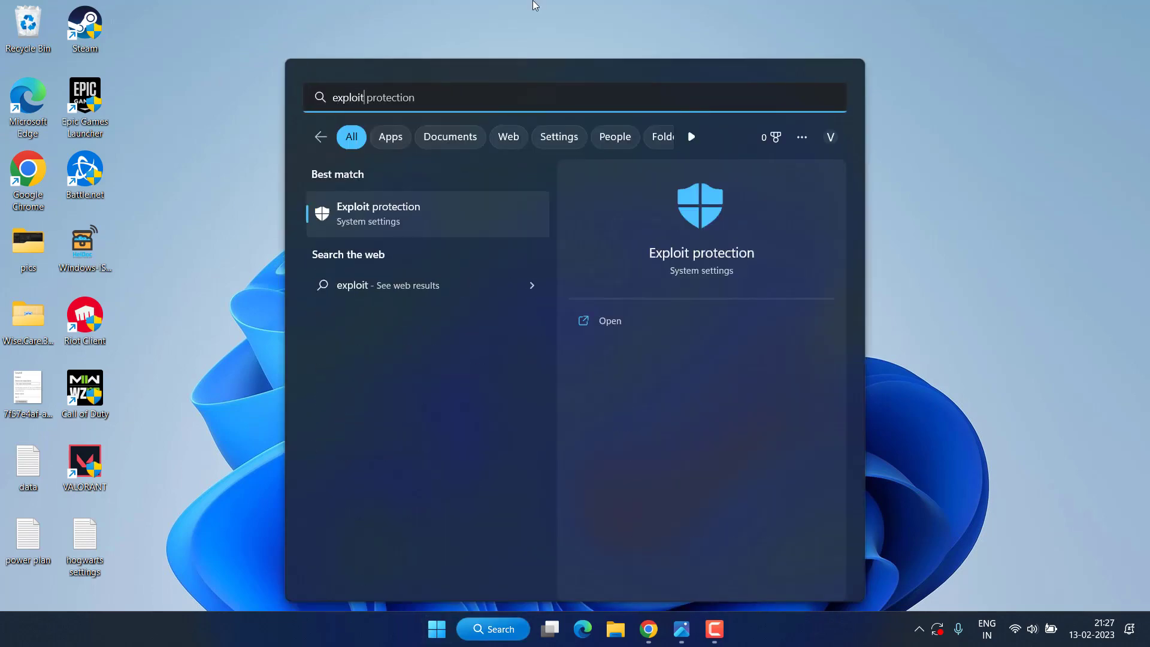
left_click(701, 260)
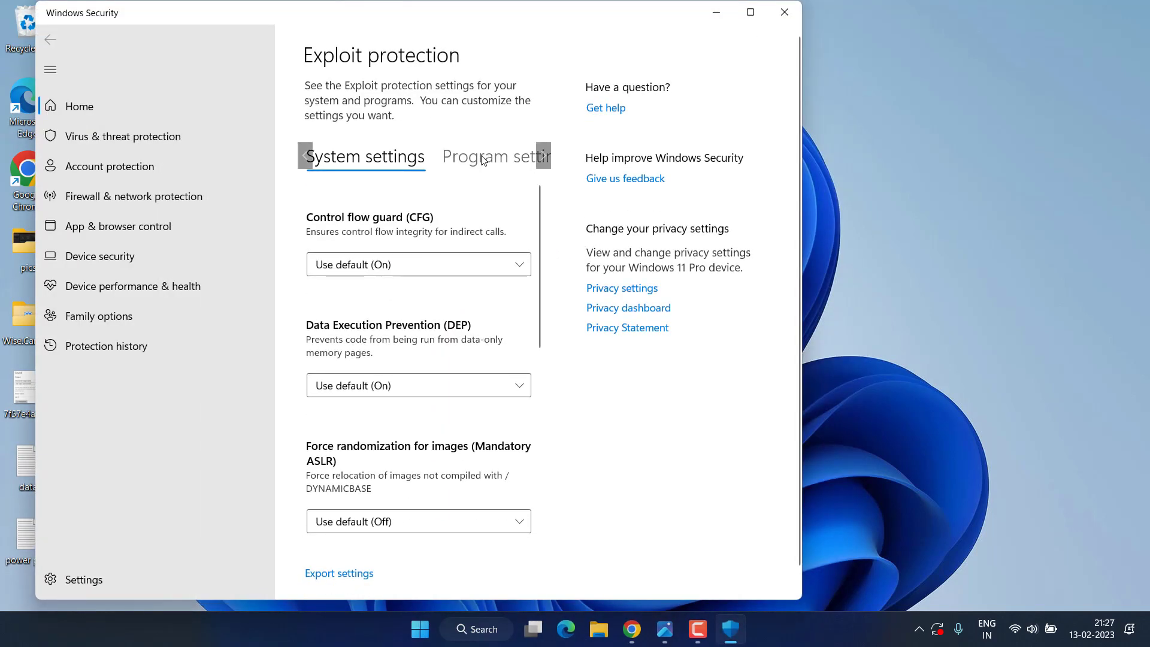
left_click(485, 158)
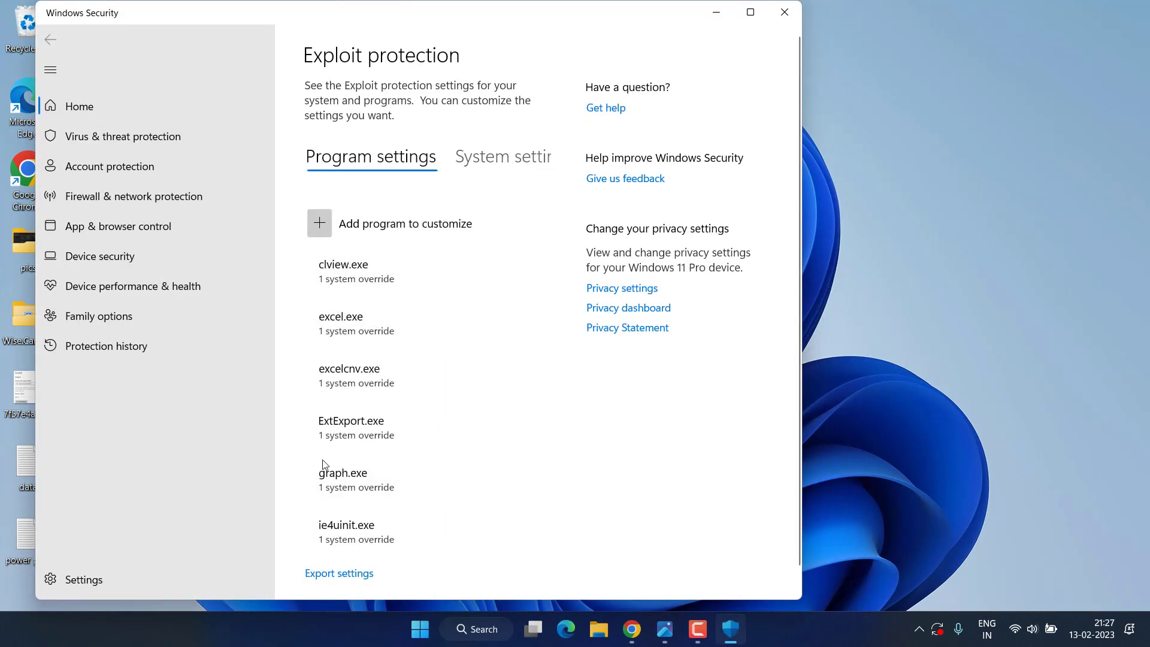
scroll(386, 383, "down", 3)
scroll(368, 413, "down", 5)
scroll(371, 300, "down", 3)
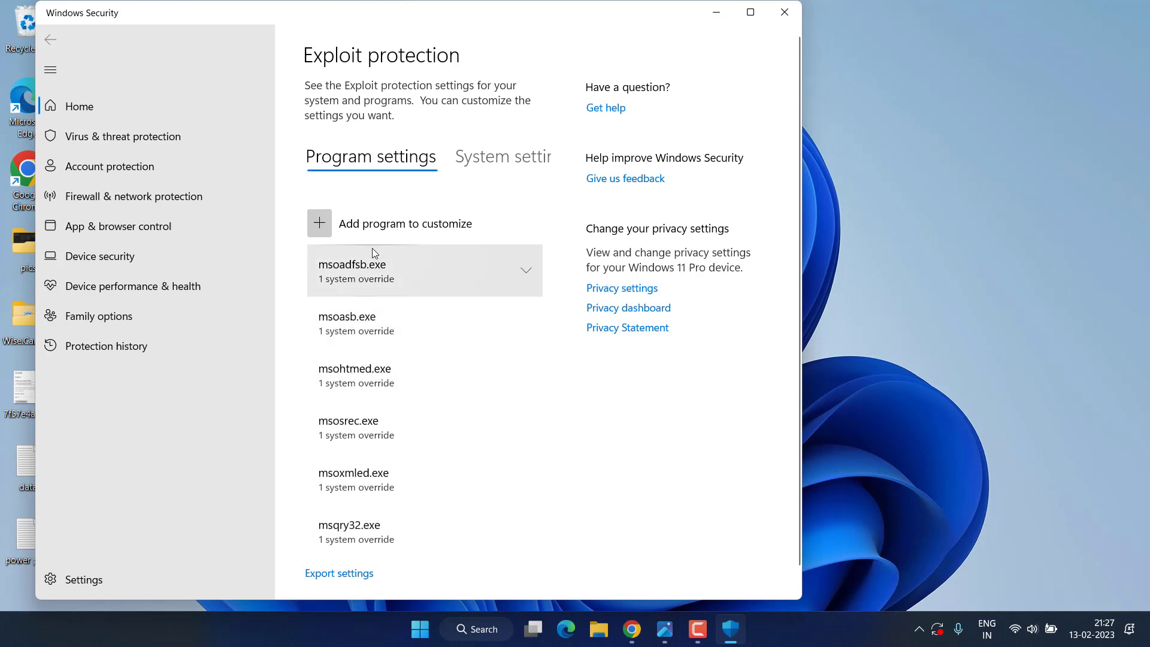
- Add Hogwarts Legacy by exact file path with Arbitrary code guard overridden, and apply
left_click(328, 221)
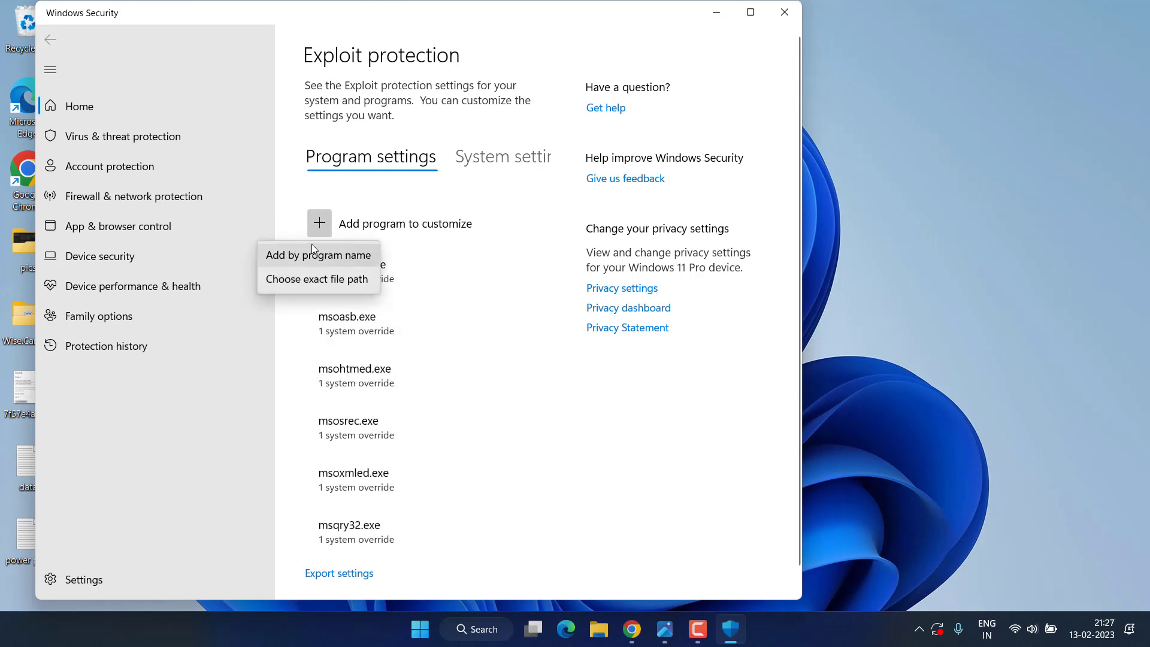
left_click(337, 283)
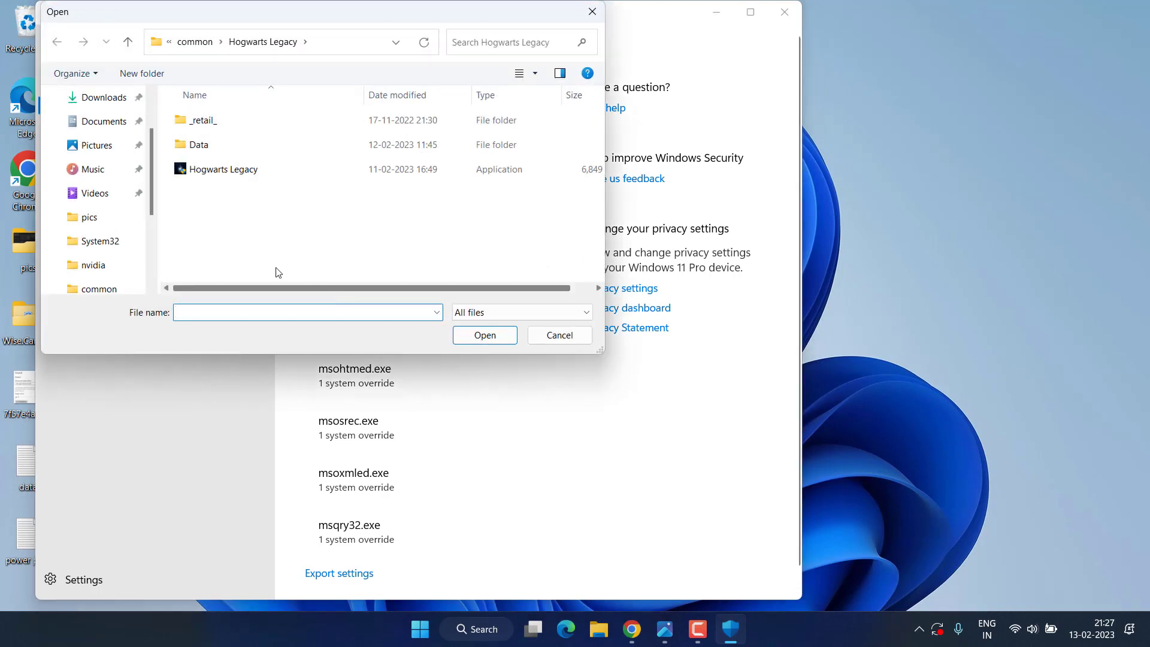
left_click(214, 173)
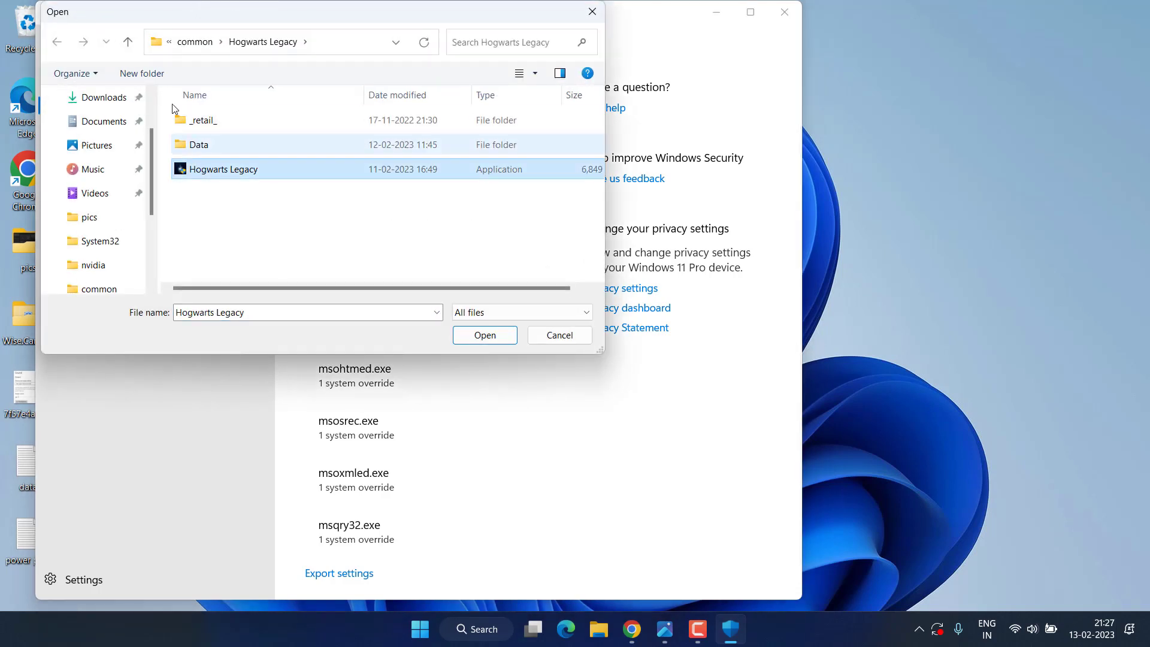
double_click(228, 173)
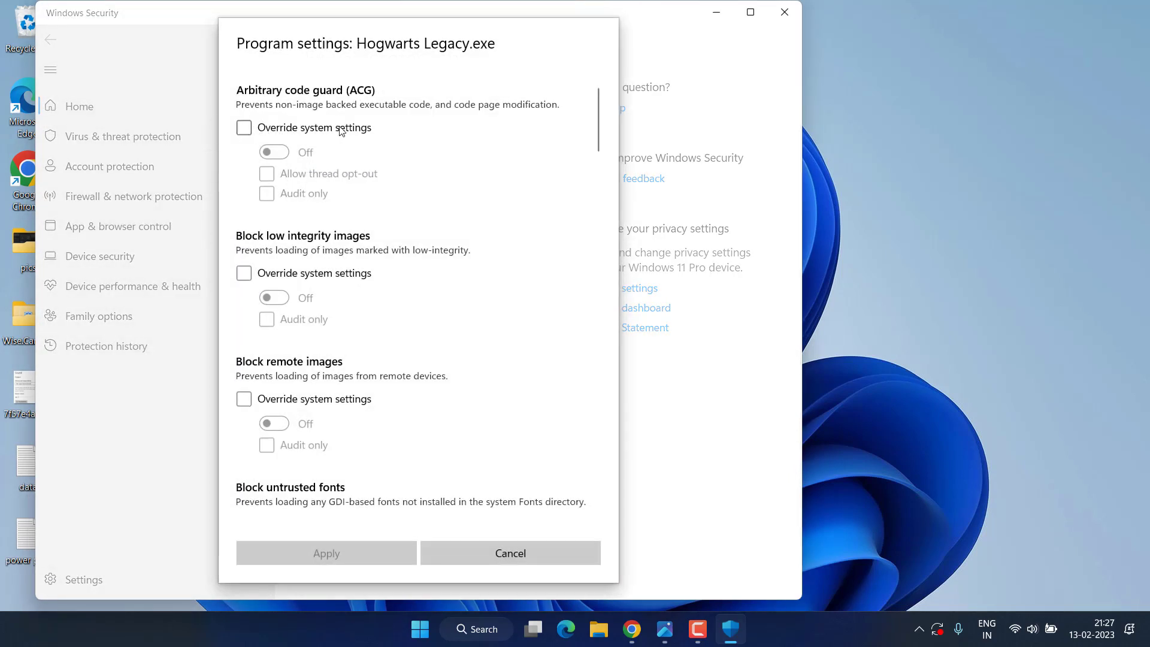
left_click(245, 128)
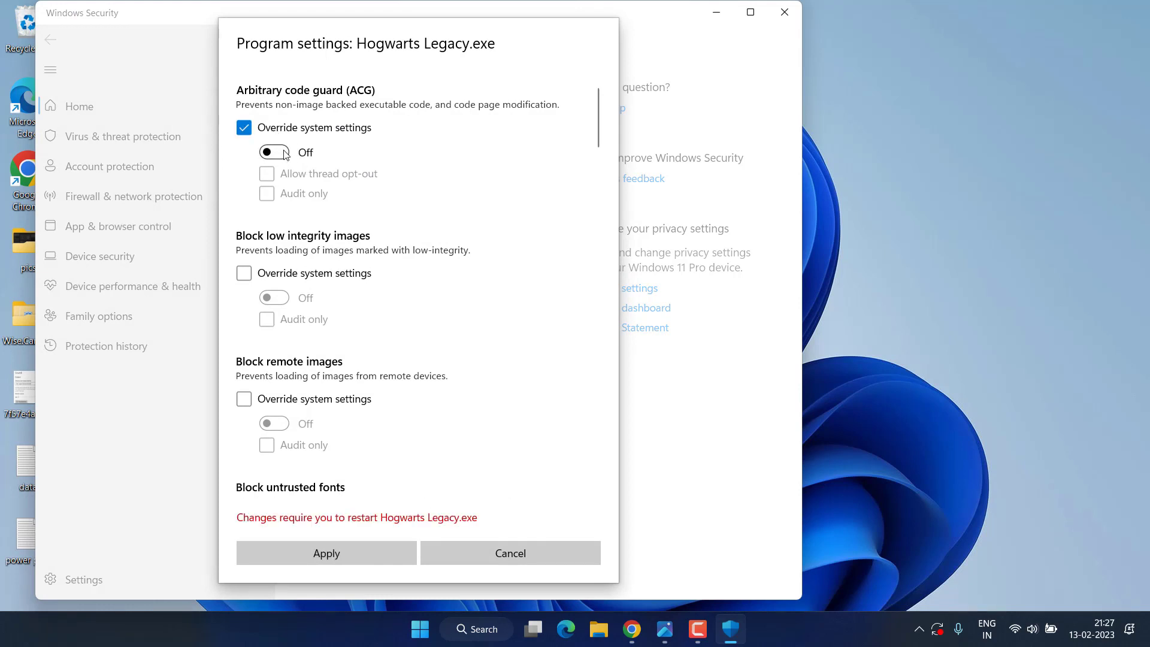
left_click(335, 552)
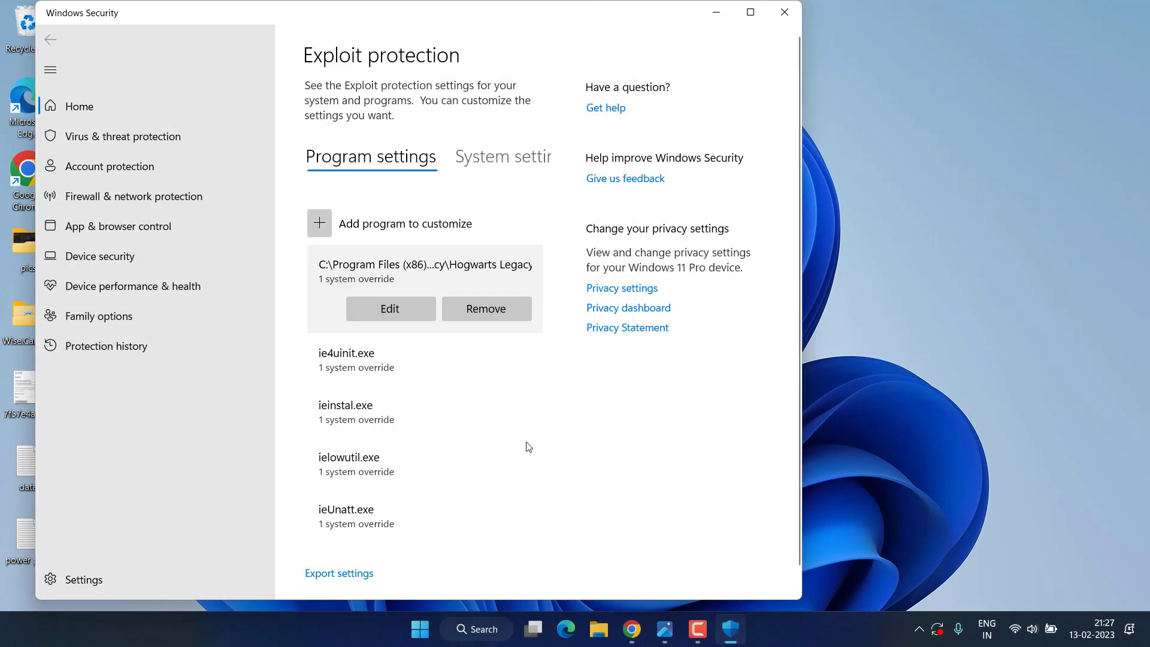
left_click(716, 12)
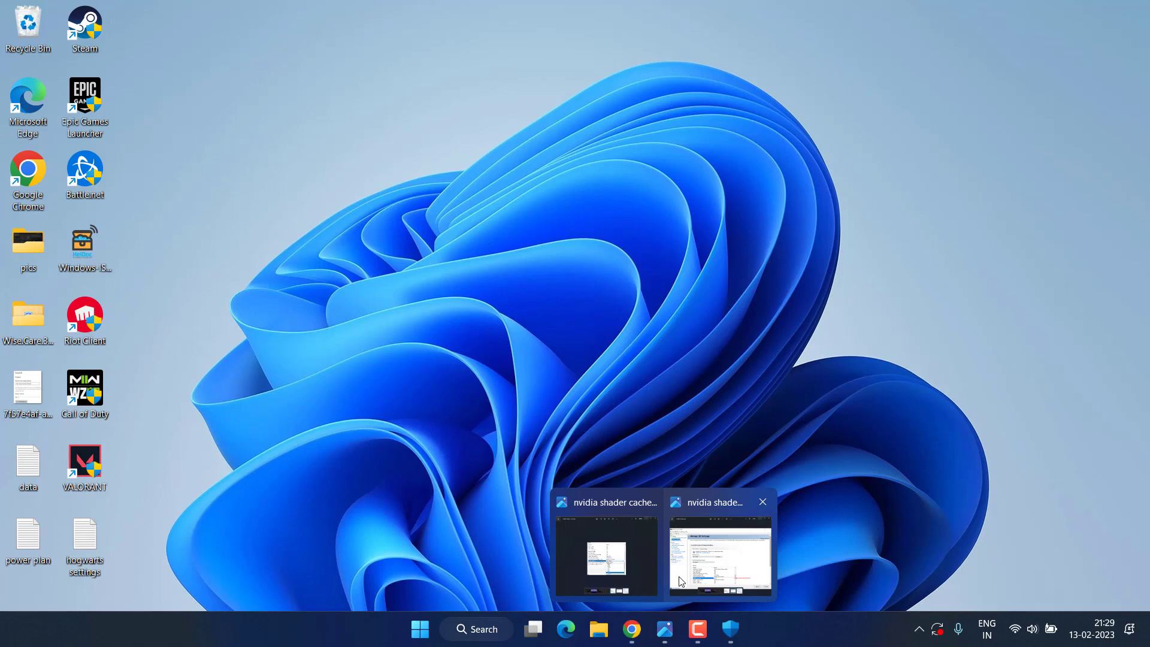
left_click(684, 530)
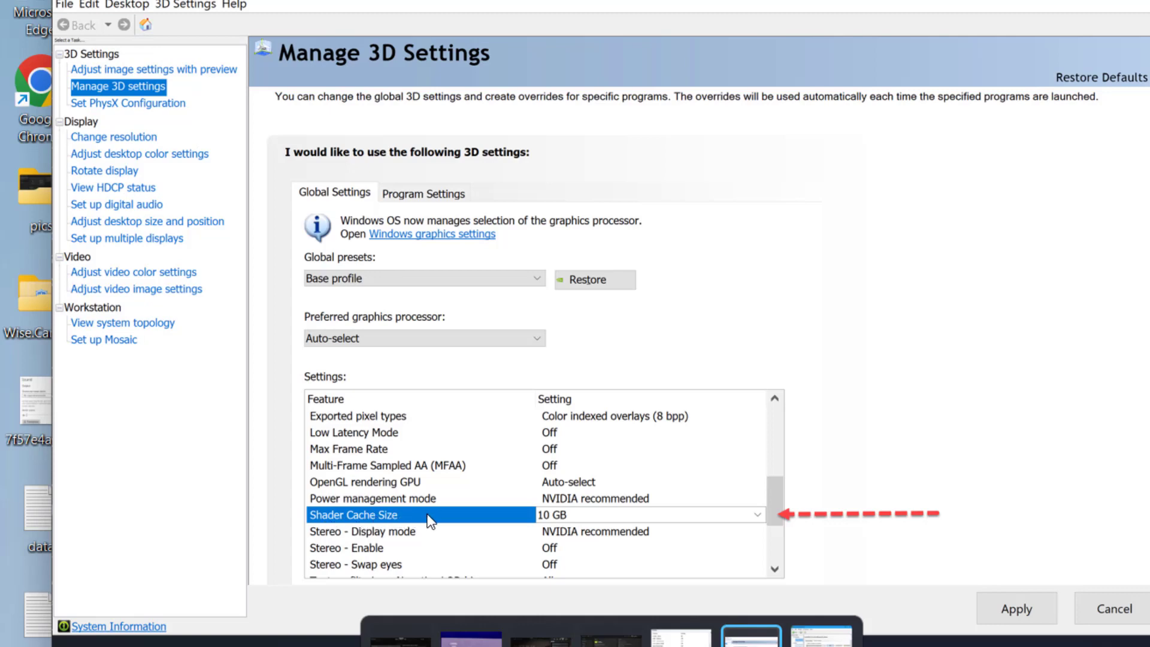
key("Right")
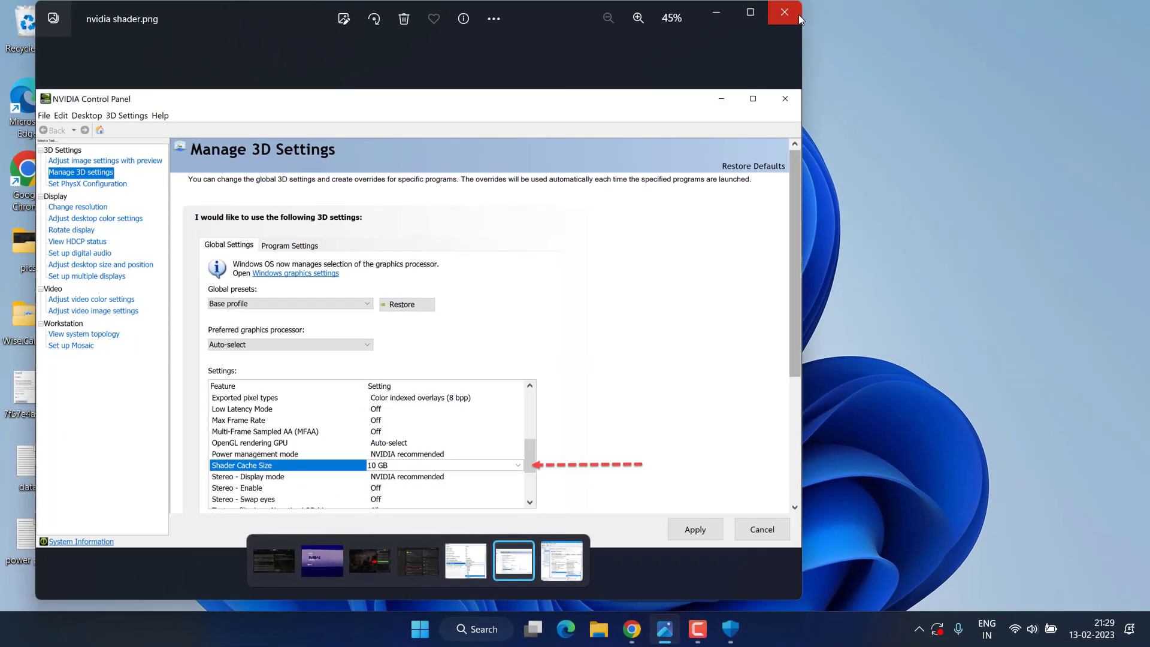
left_click(797, 14)
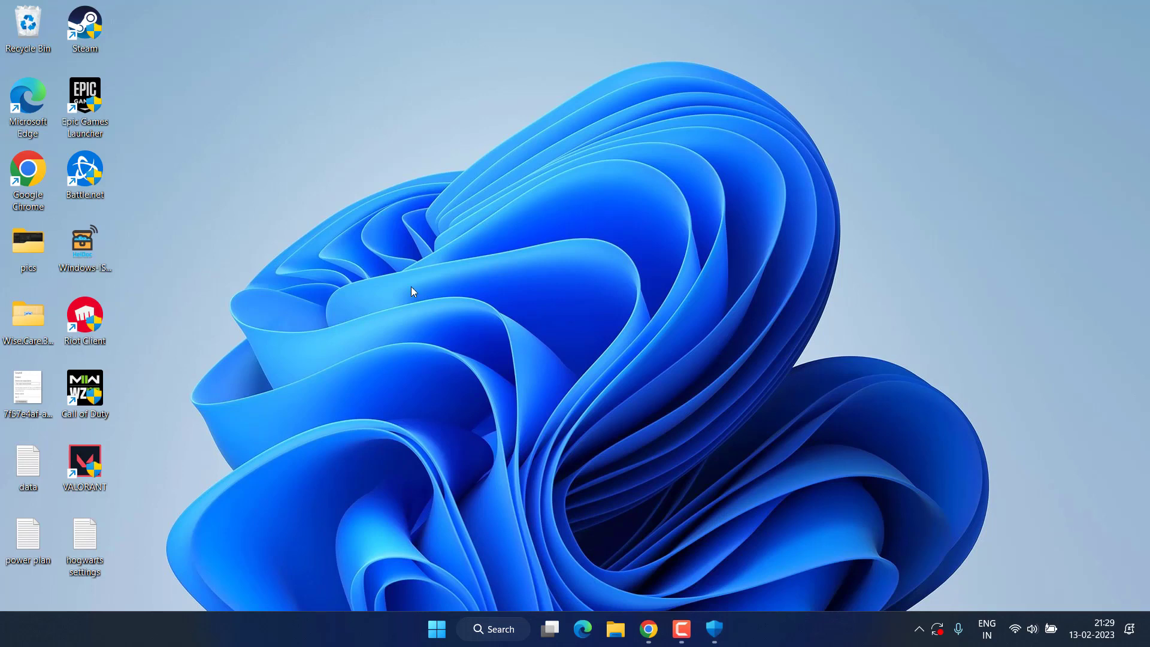
- Open %localappdata% through Run and enter the Hogwarts legacy folder
right_click(437, 628)
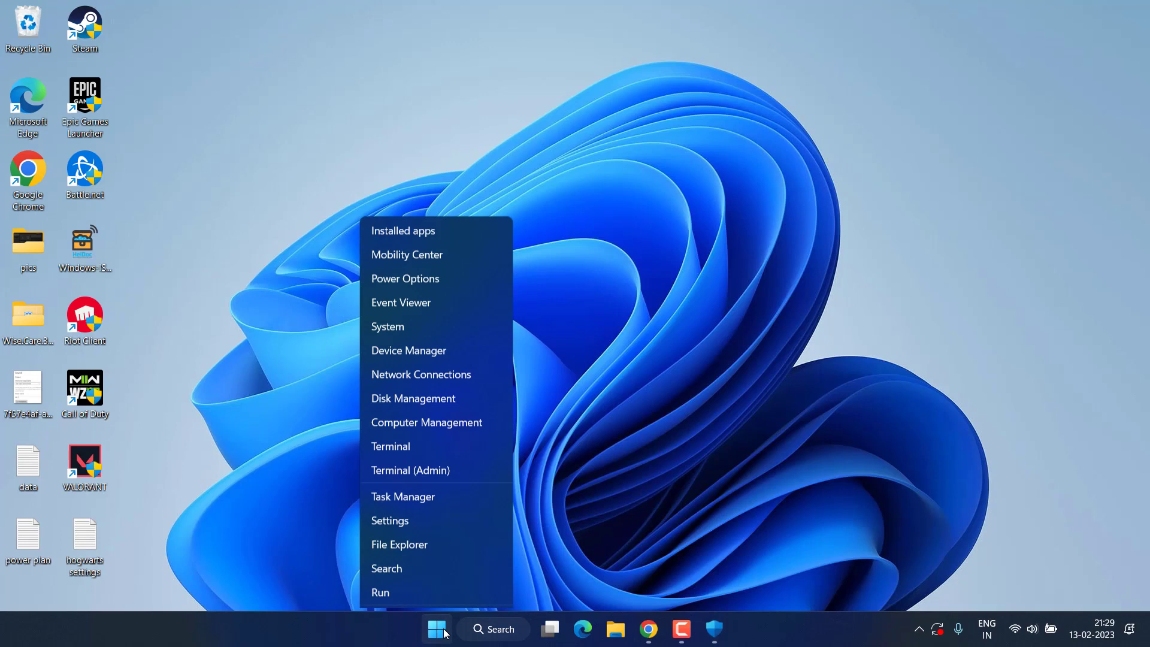
left_click(389, 550)
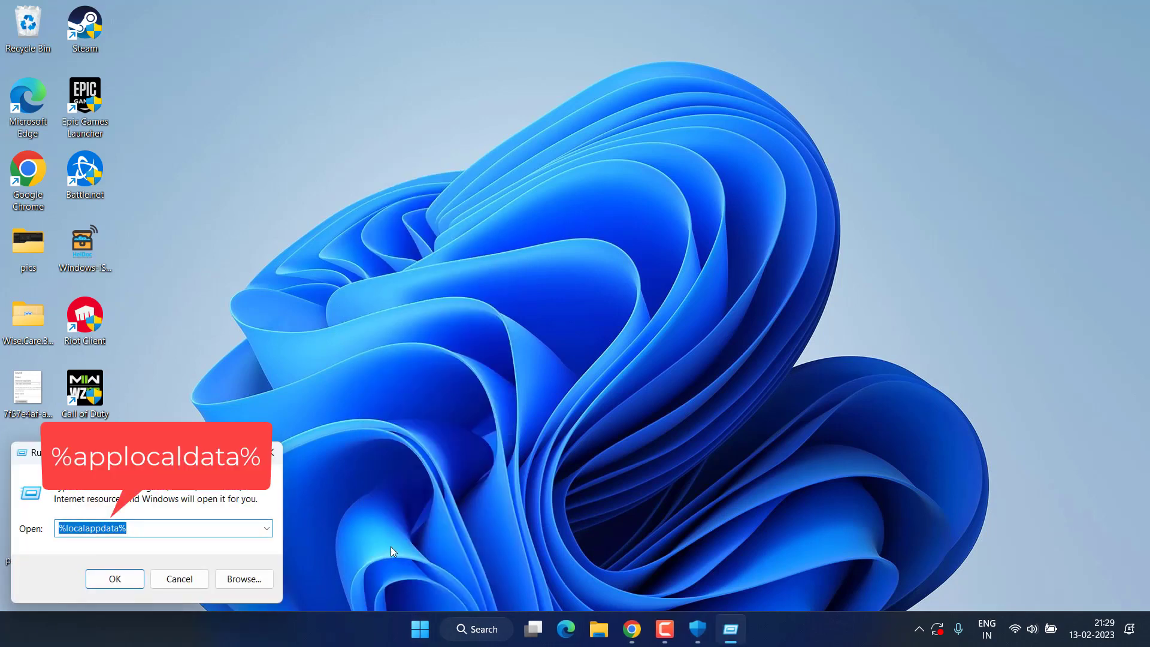
type("%local")
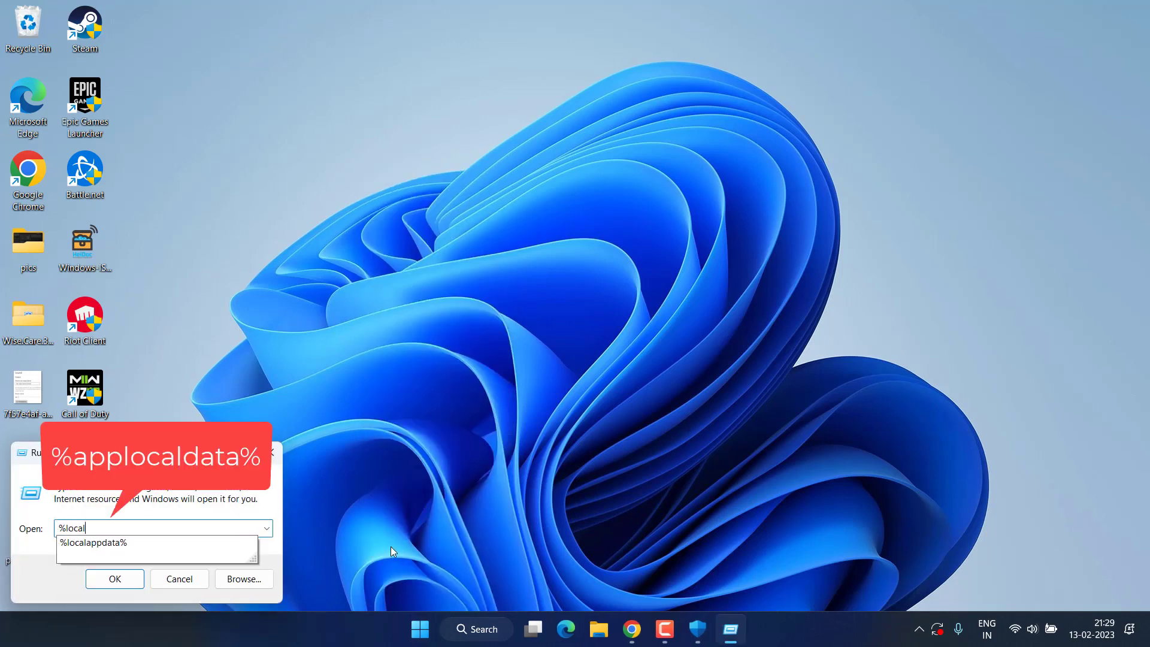
key("Down")
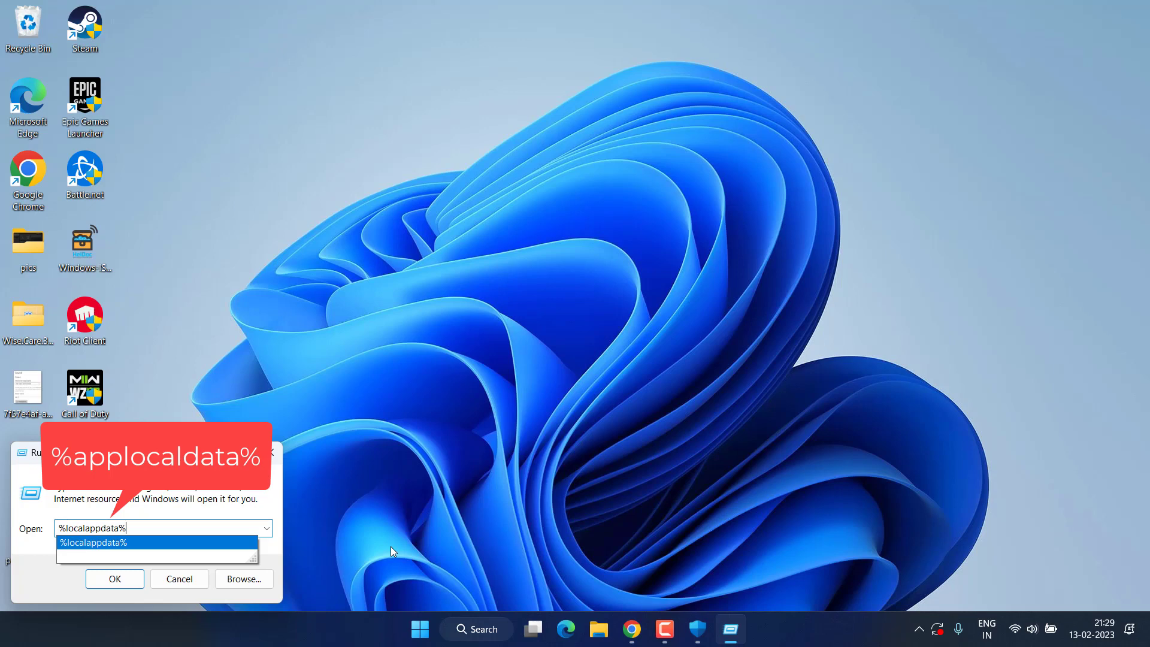
key("Return")
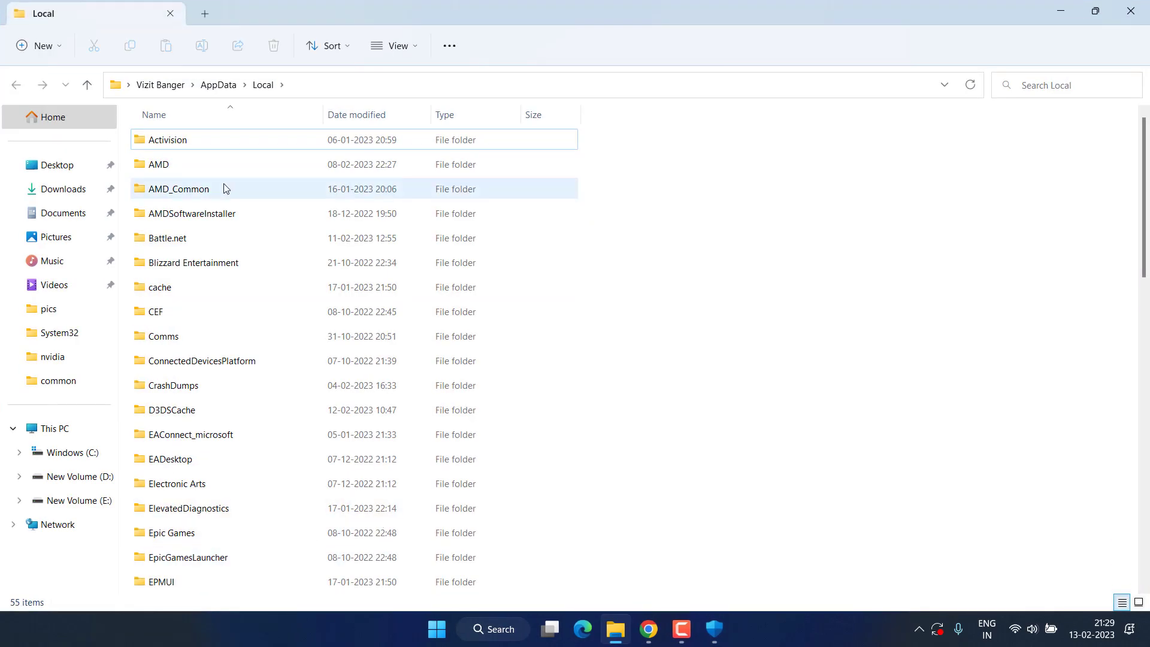
left_click(187, 240)
type("hog")
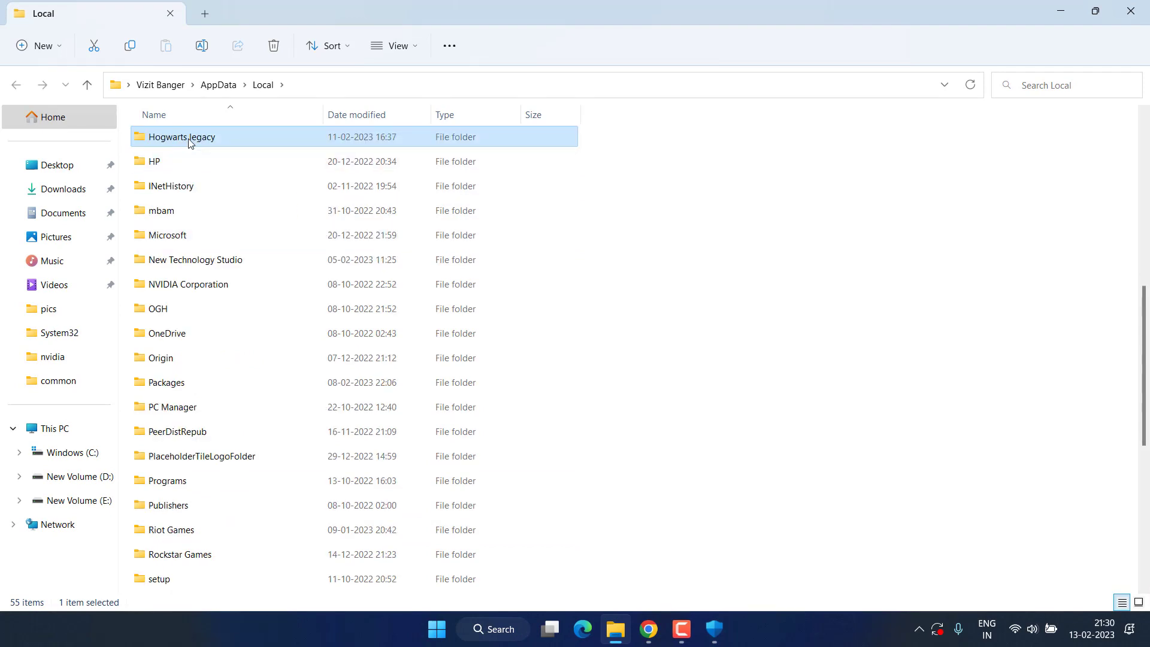
double_click(188, 141)
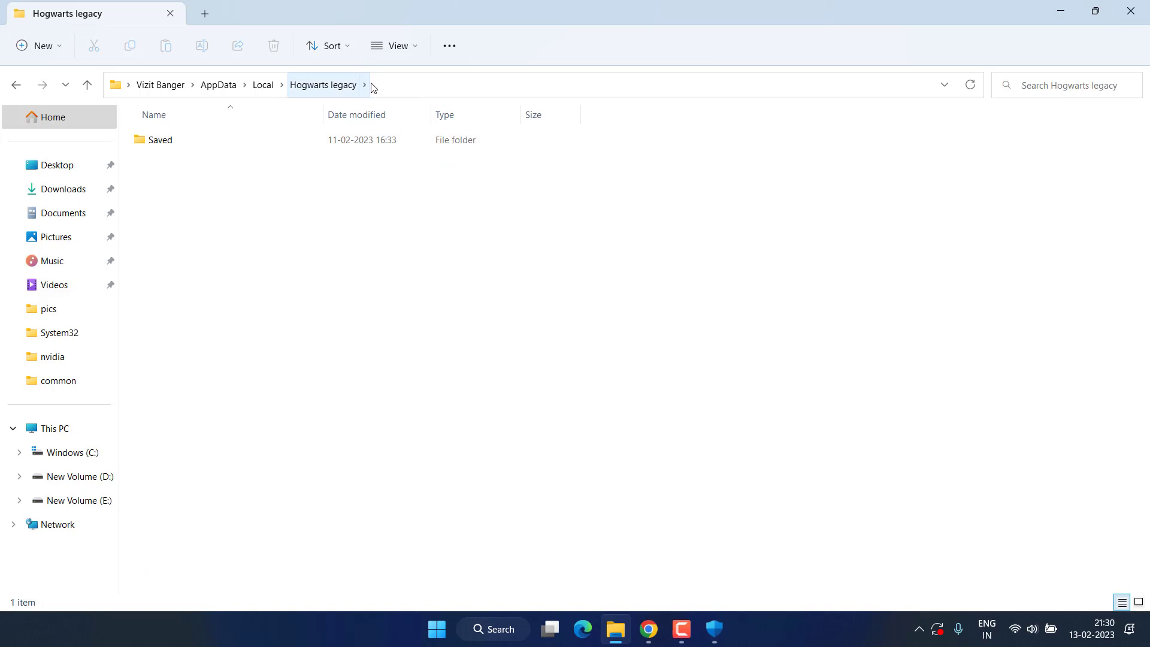
- Open GameUserSettings from Saved\Config\WindowsNoEditor in Notepad
left_click(405, 48)
mouse_move(391, 301)
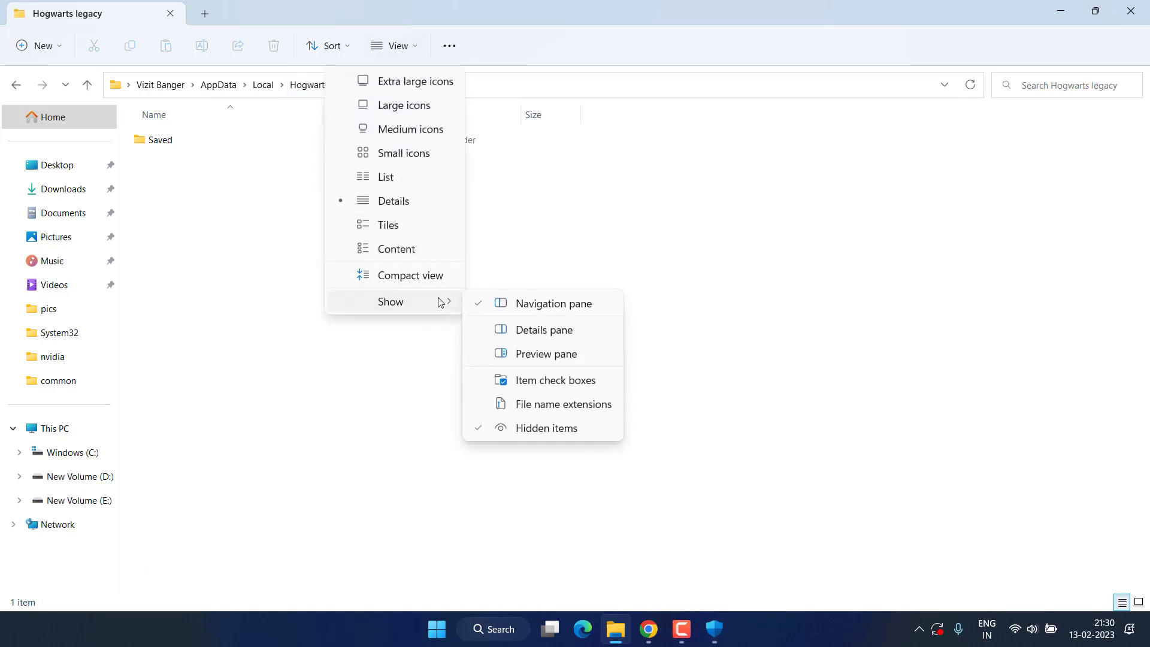
left_click(404, 426)
double_click(161, 142)
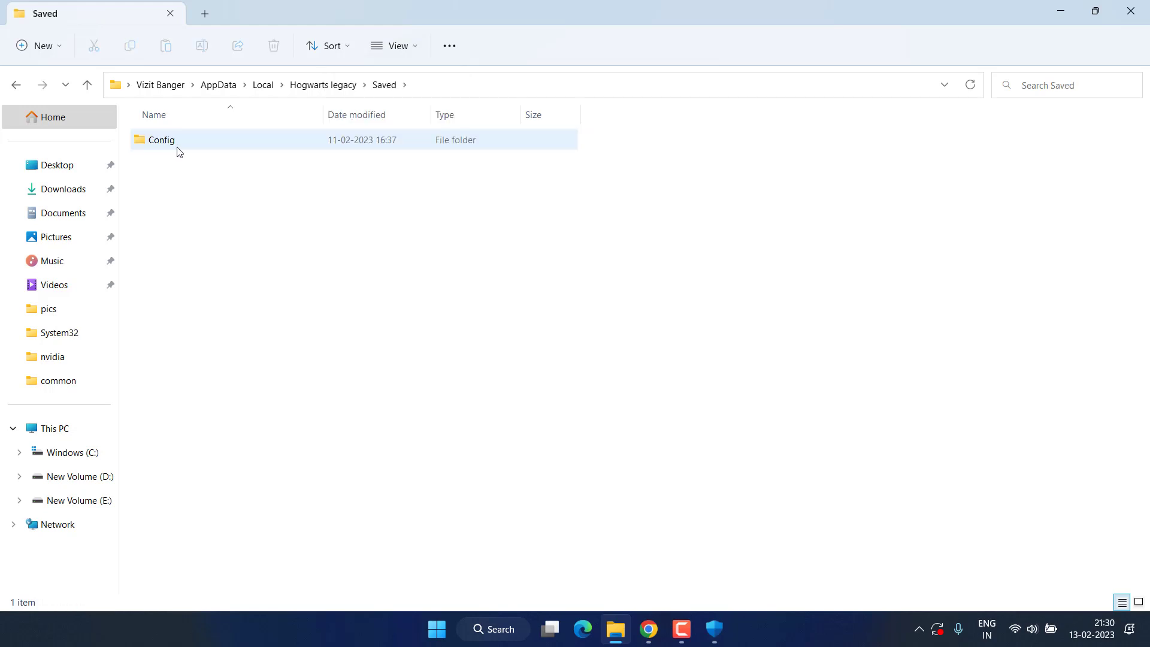
double_click(177, 147)
double_click(187, 168)
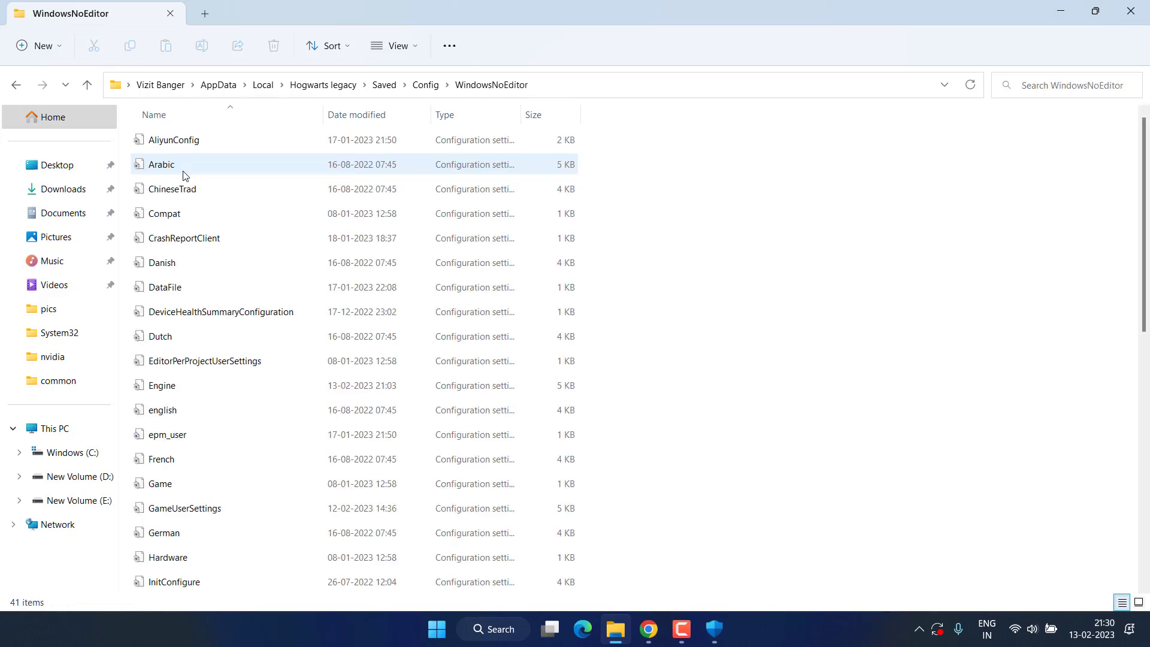
left_click(173, 358)
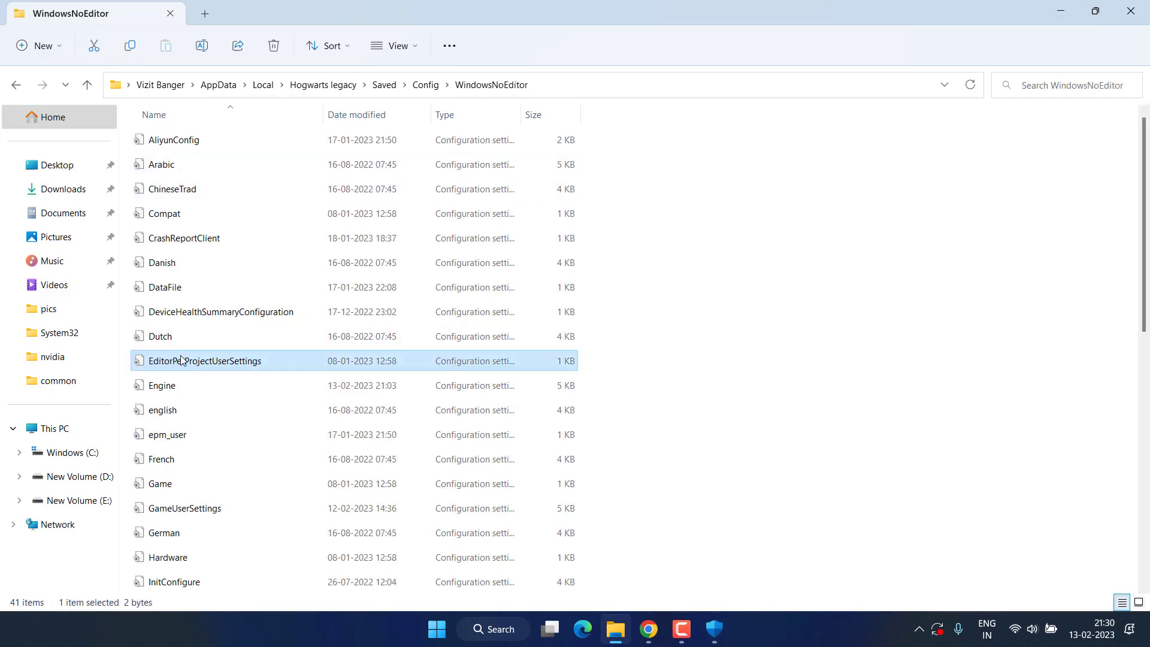
left_click(208, 510)
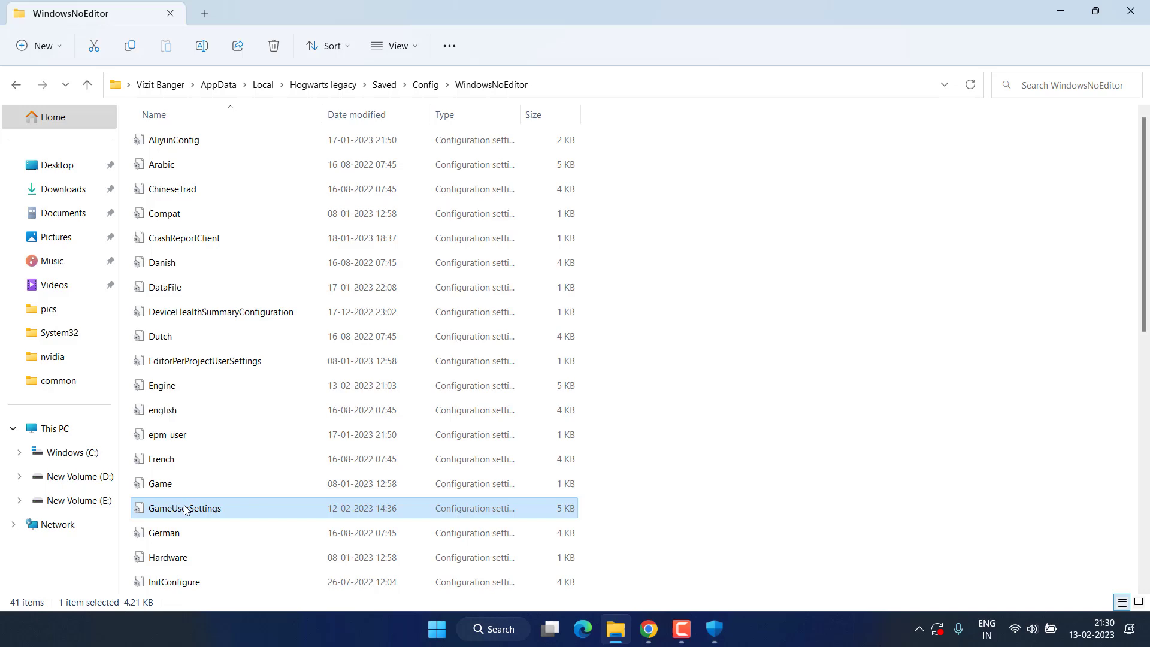
right_click(185, 507)
mouse_move(269, 334)
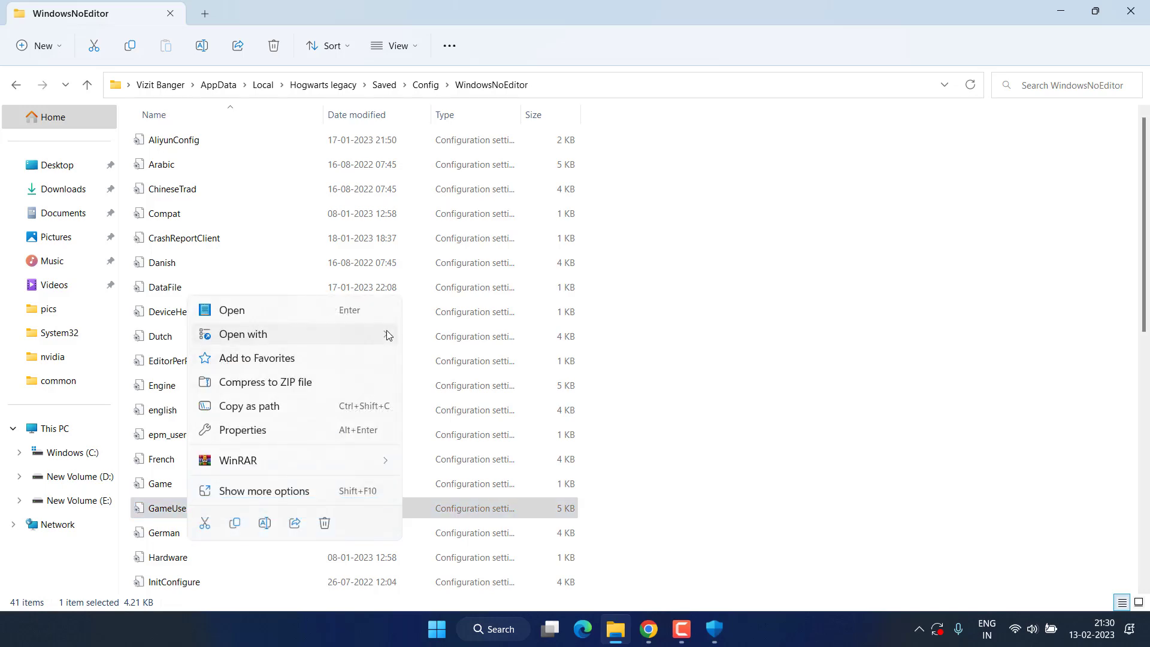
left_click(458, 339)
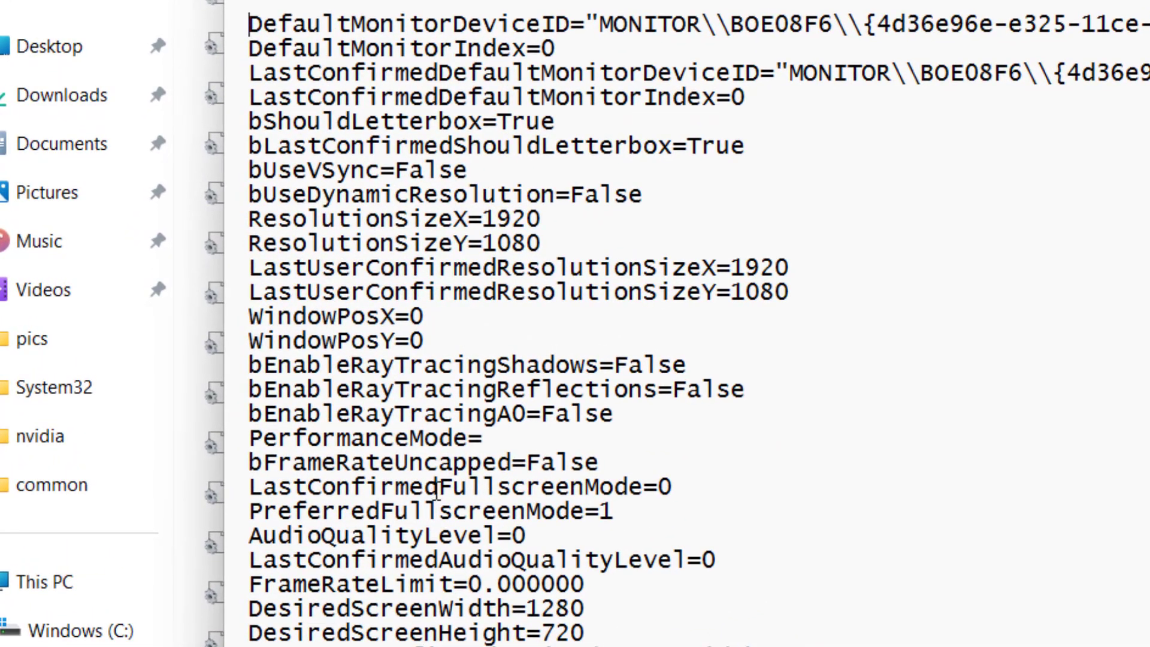
left_click_drag(244, 365, 641, 458)
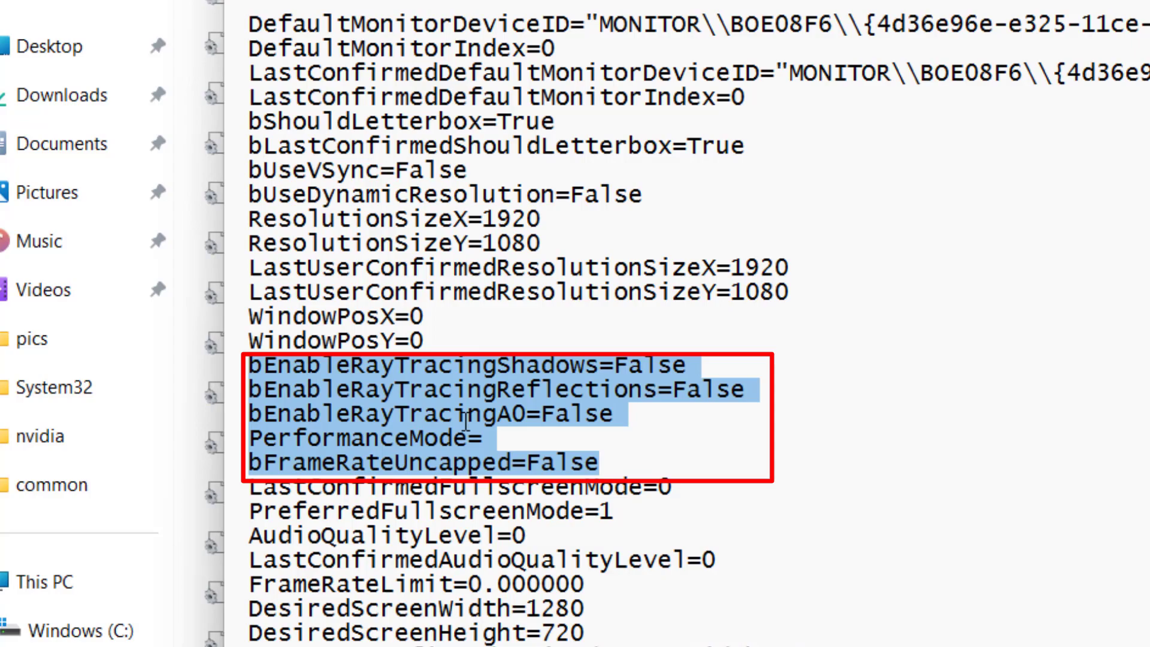
- Find the [SystemSettings] section and select its three r.* streaming lines
left_click(900, 251)
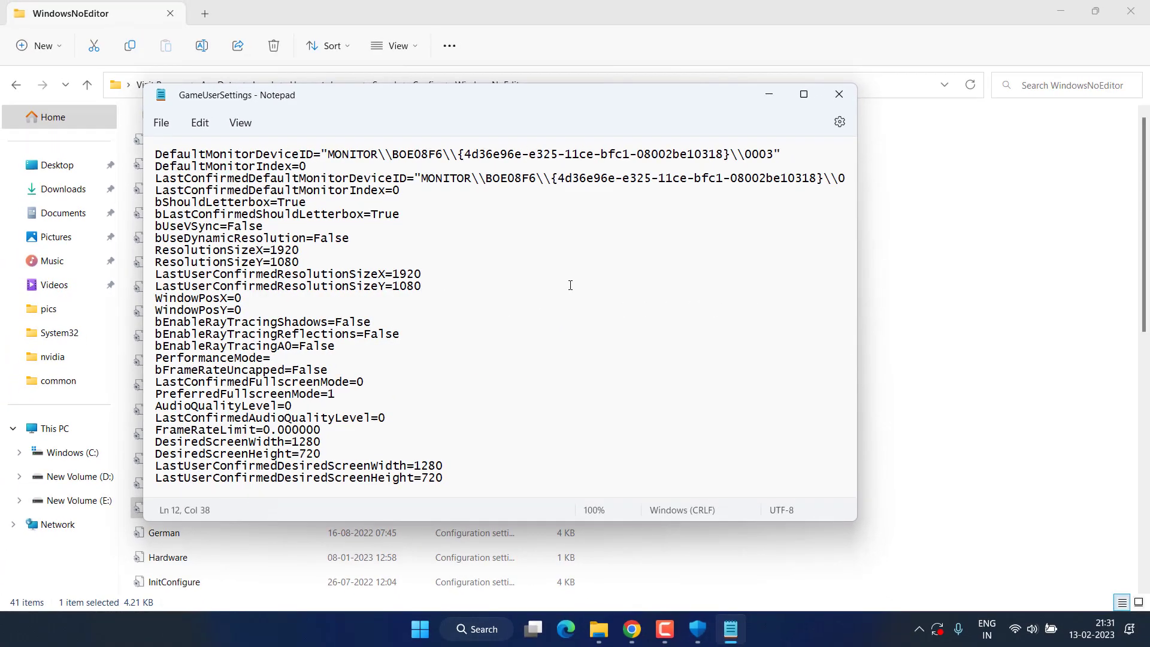
key("ctrl+f")
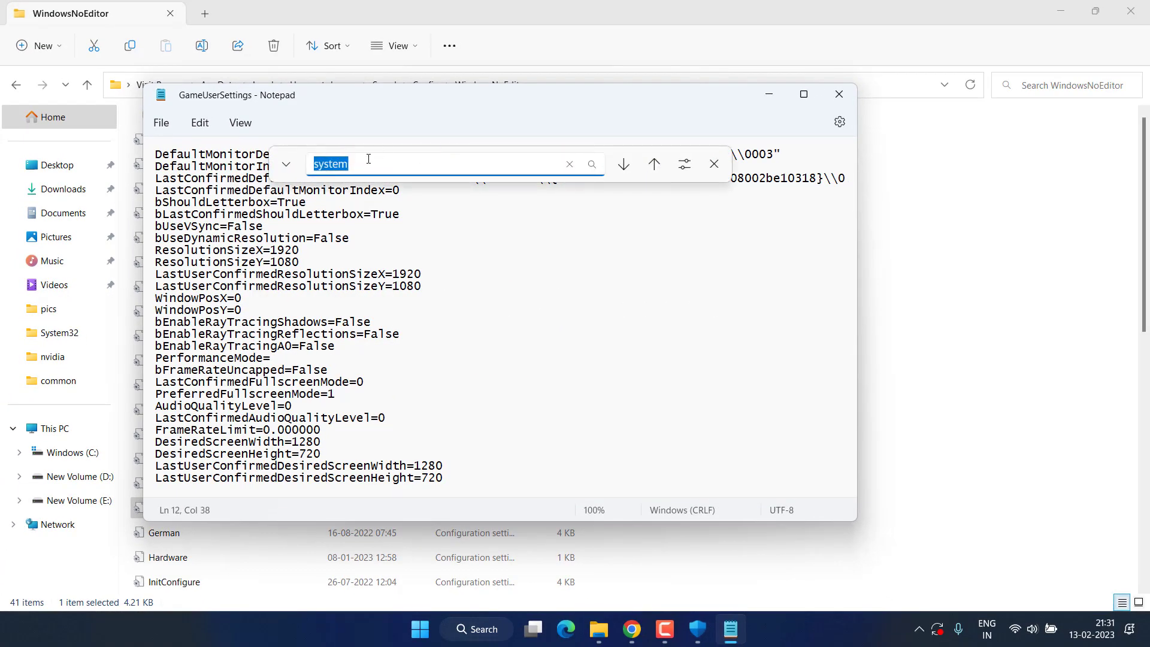
left_click(351, 164)
key("Return")
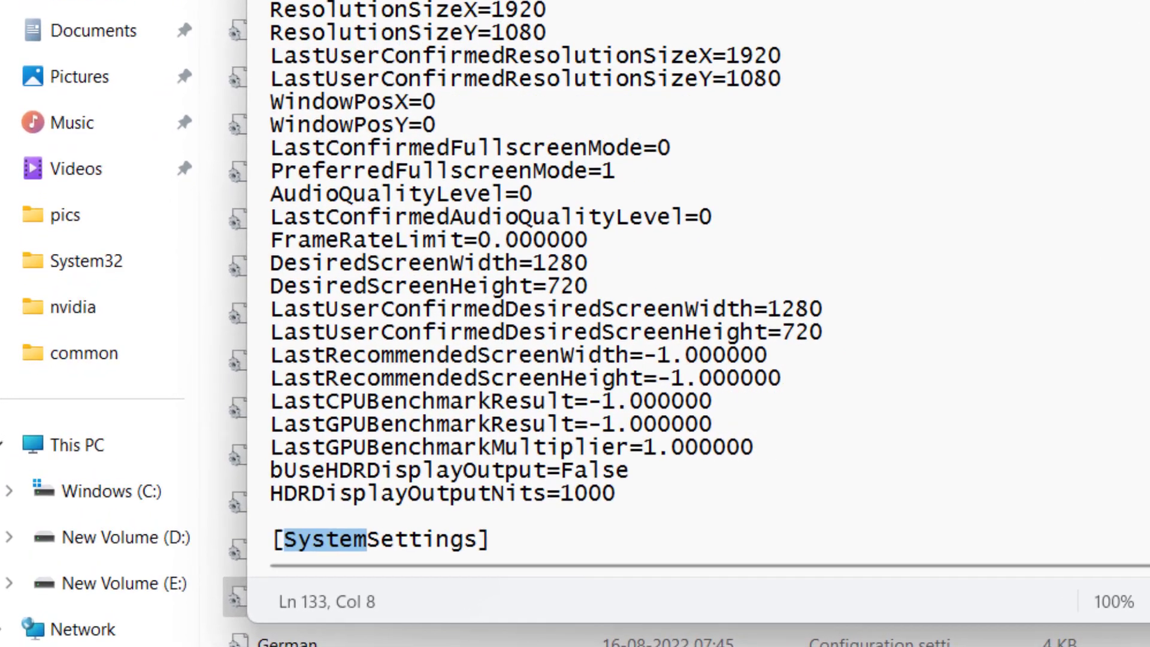
scroll(260, 228, "down", 5)
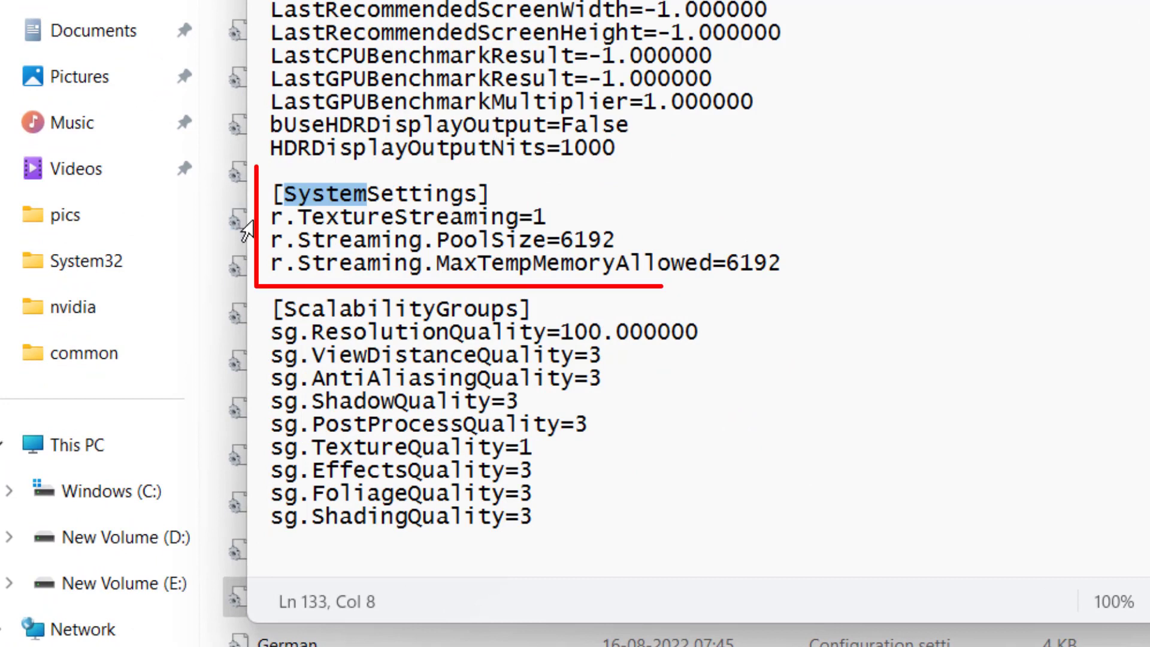
left_click_drag(271, 217, 797, 265)
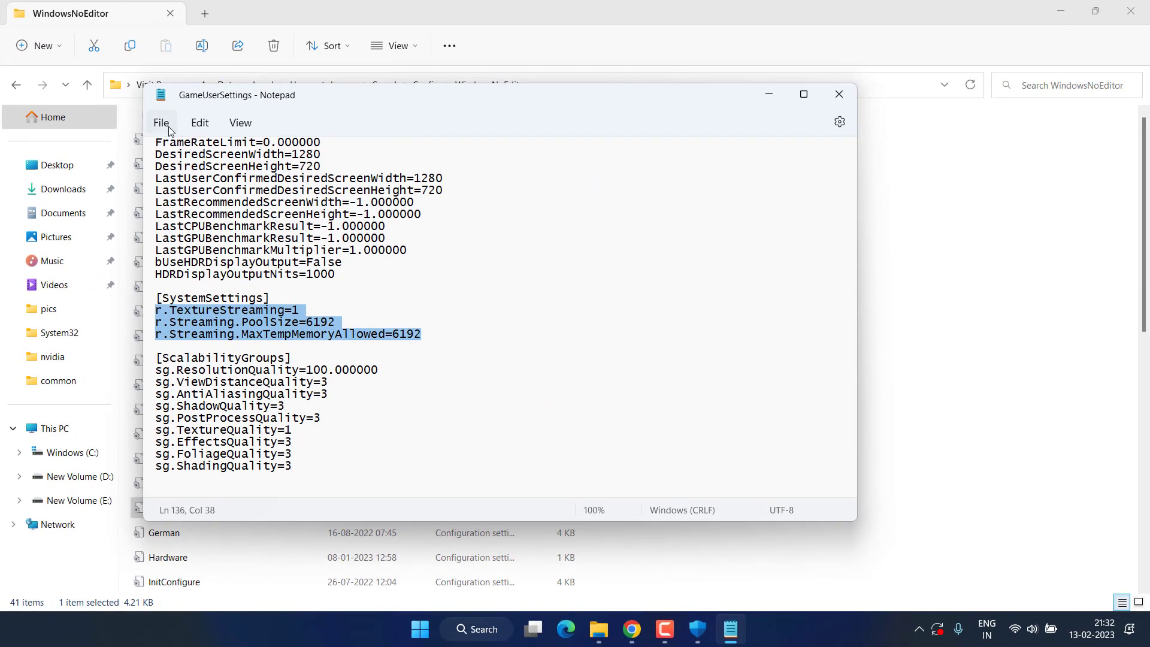
- Save GameUserSettings and close Notepad
left_click(162, 123)
left_click(189, 231)
left_click(839, 94)
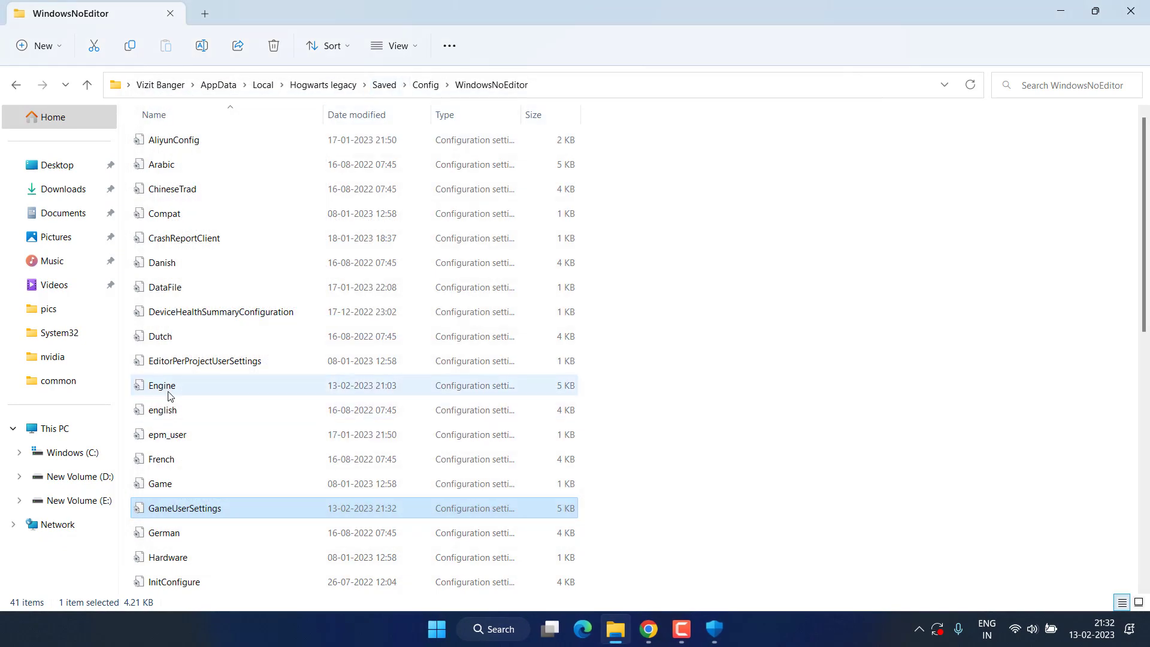
- Copy all text from the desktop 'hogwarts settings' file, then return to WindowsNoEditor
left_click(209, 388)
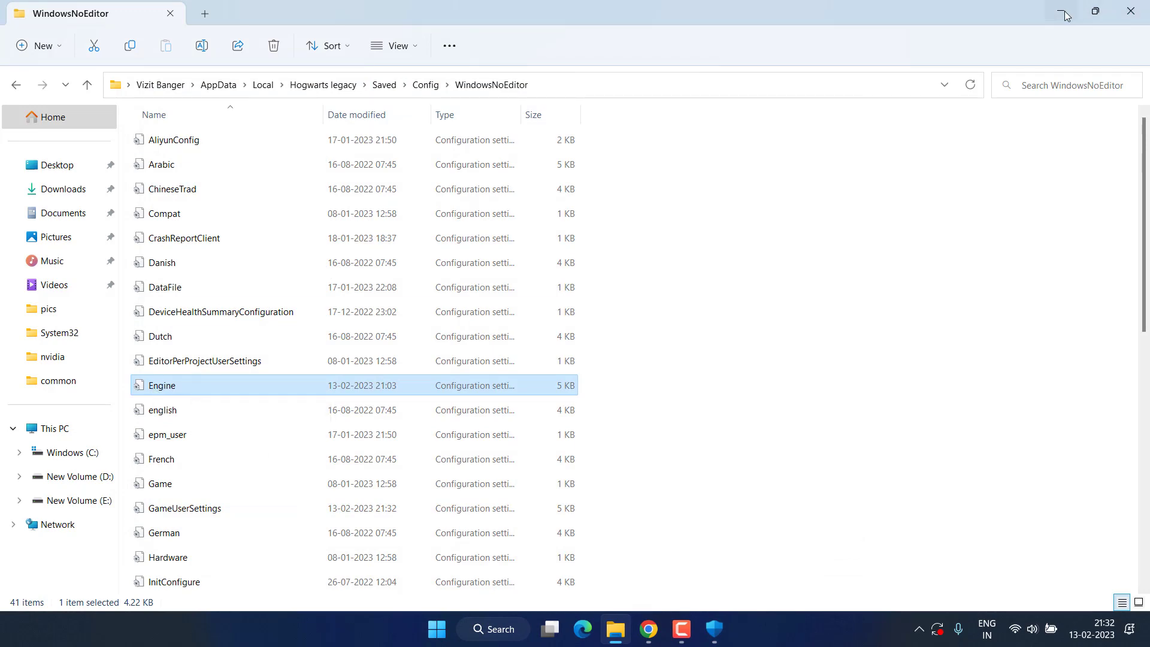
left_click(1136, 10)
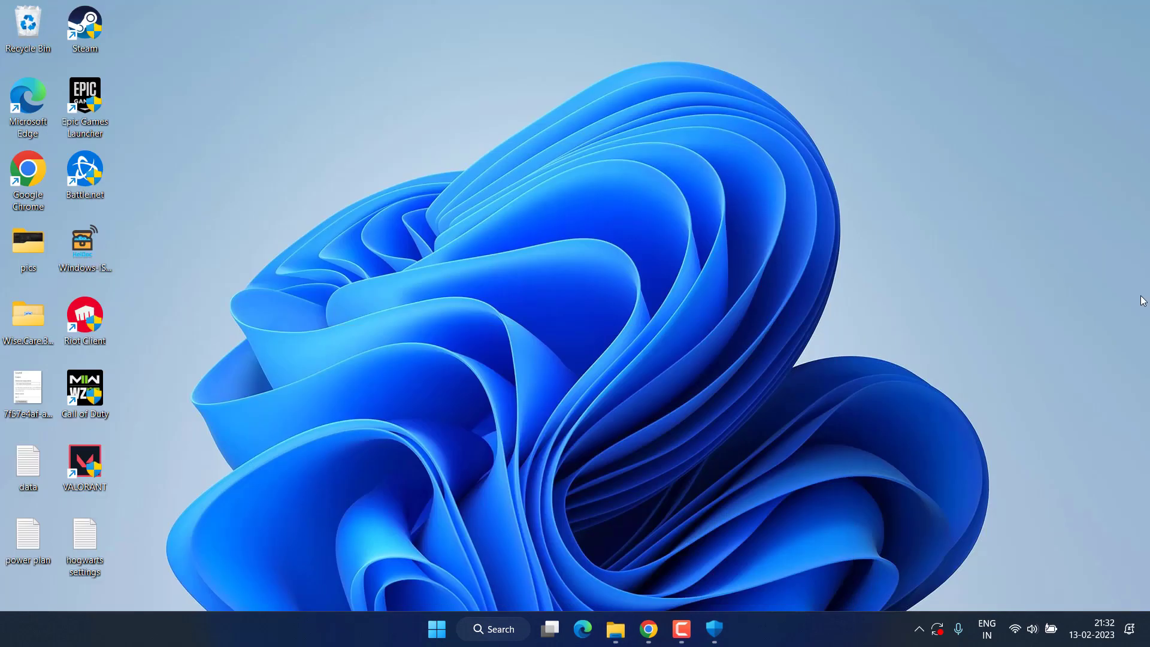
double_click(98, 533)
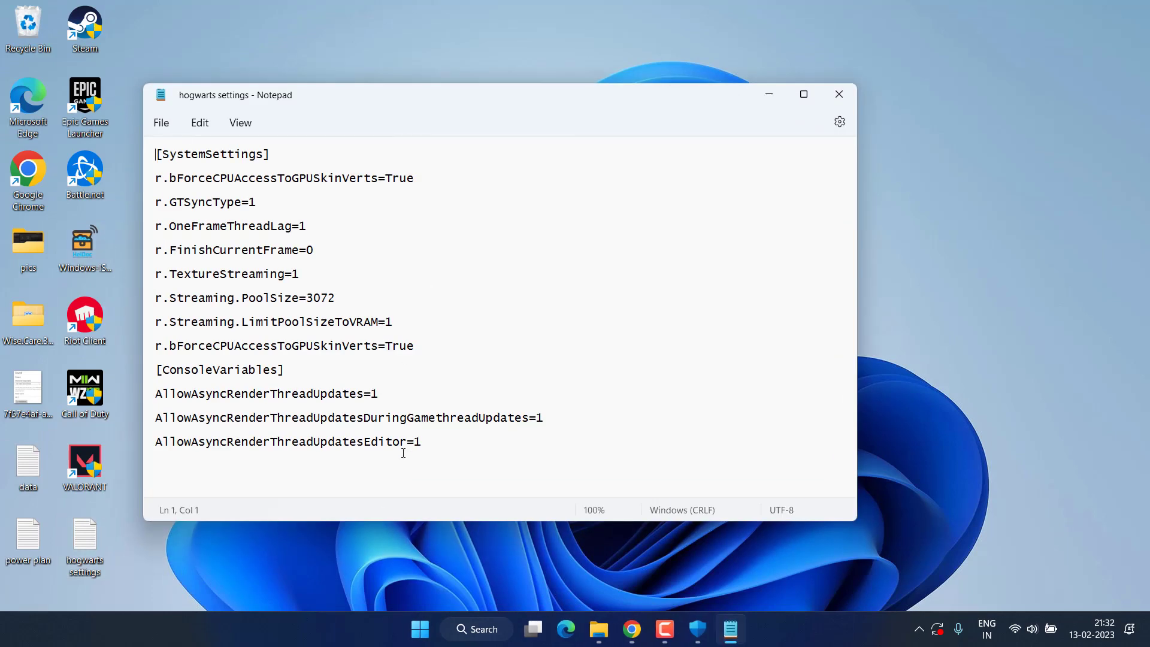
left_click_drag(403, 453, 143, 136)
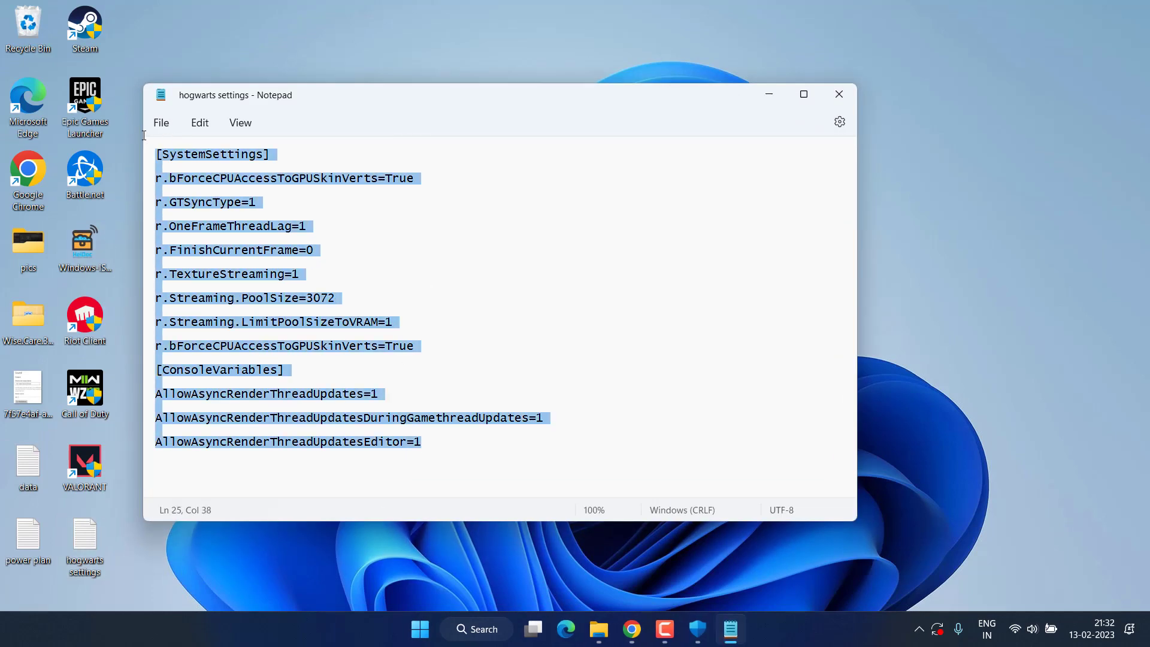
right_click(187, 157)
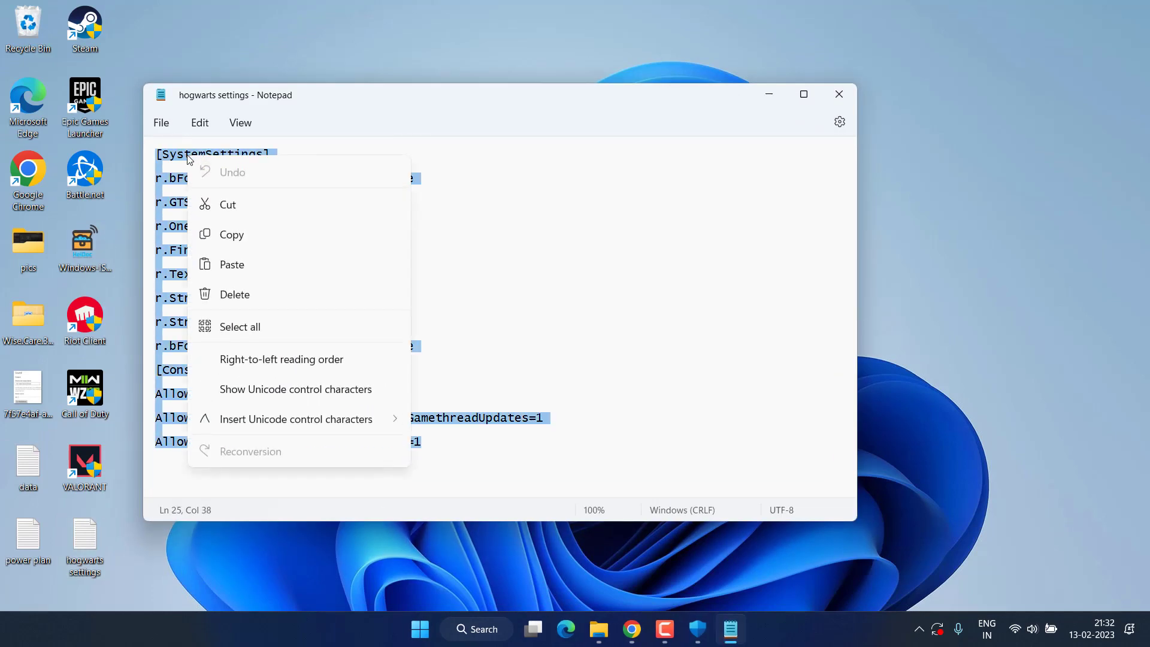
left_click(240, 236)
left_click(764, 96)
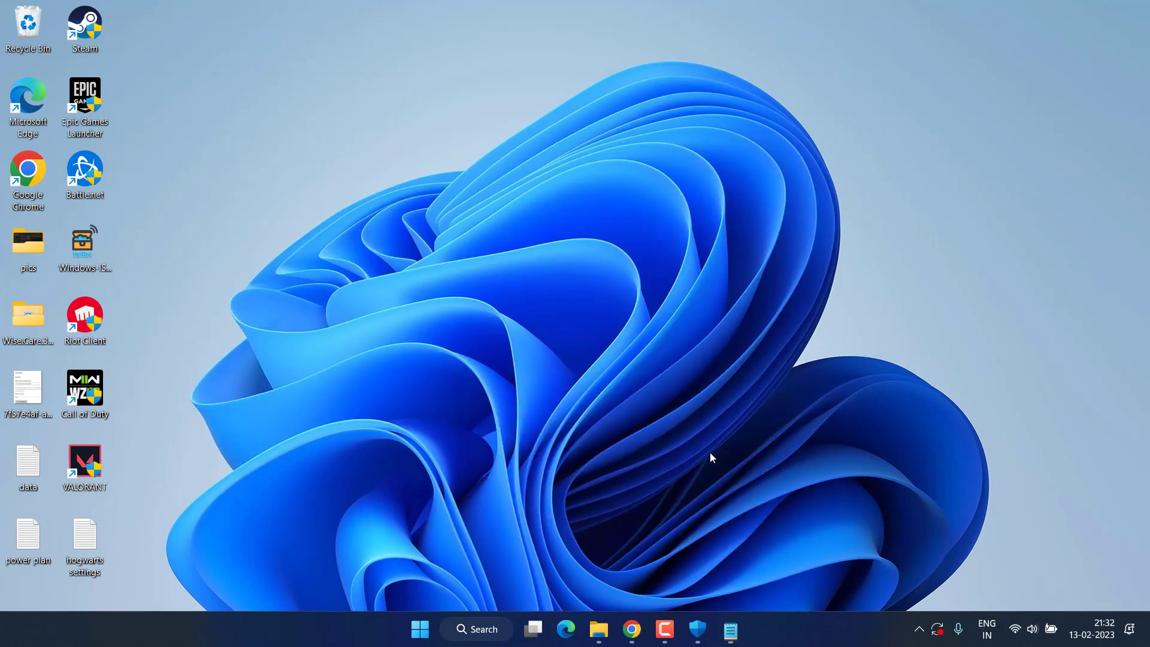
left_click(599, 630)
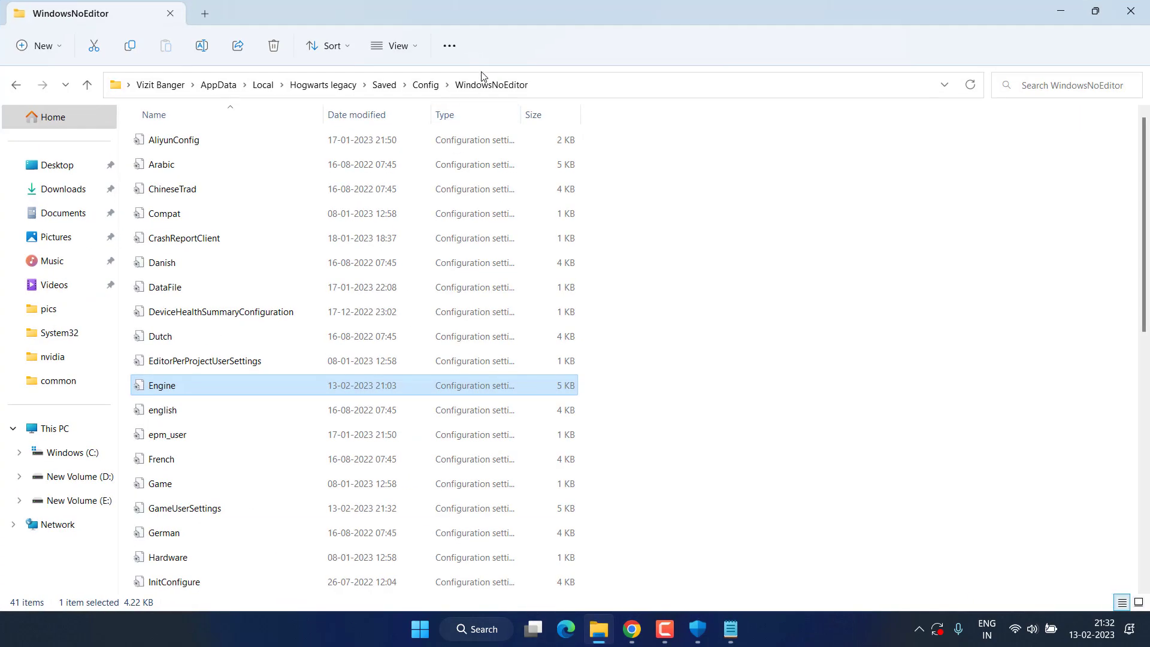
- Open Engine in Notepad and paste the copied tweaks at the file's end
right_click(162, 391)
mouse_move(218, 216)
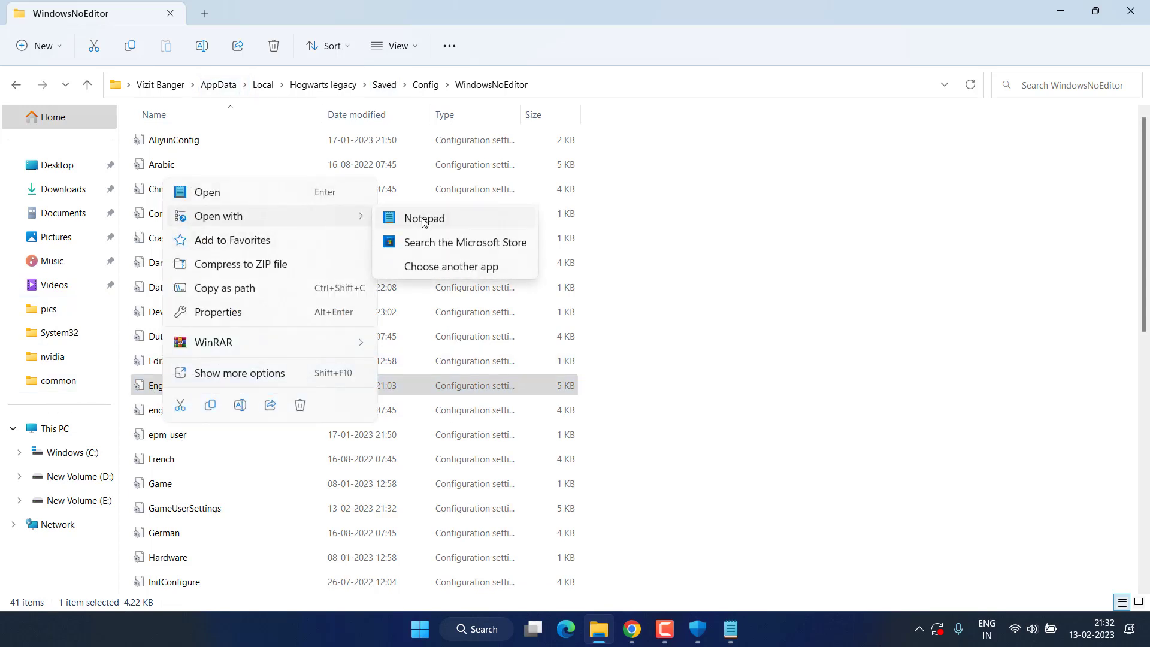
left_click(420, 218)
scroll(383, 347, "down", 5)
scroll(383, 360, "down", 7)
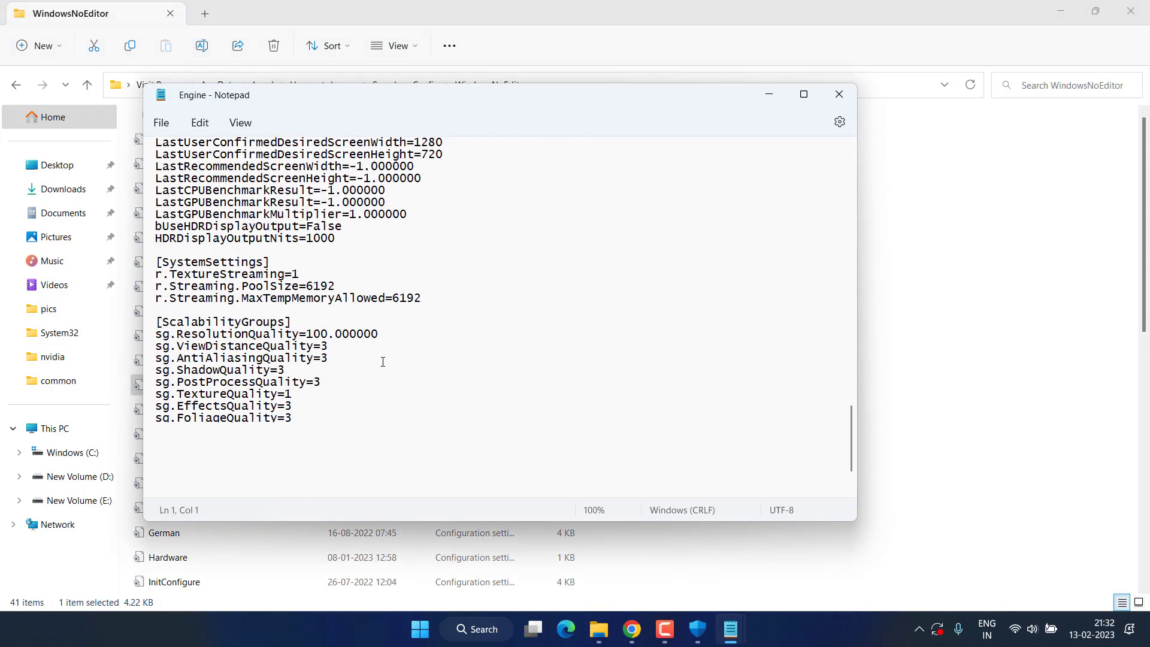
scroll(383, 360, "down", 2)
left_click(272, 476)
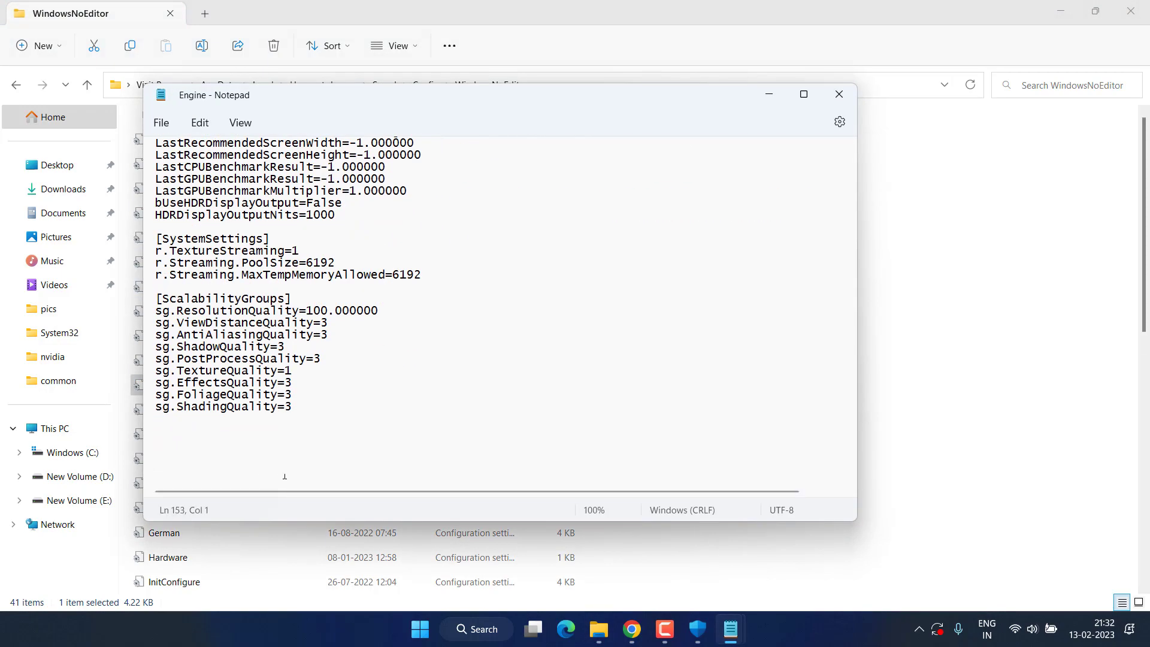
right_click(285, 476)
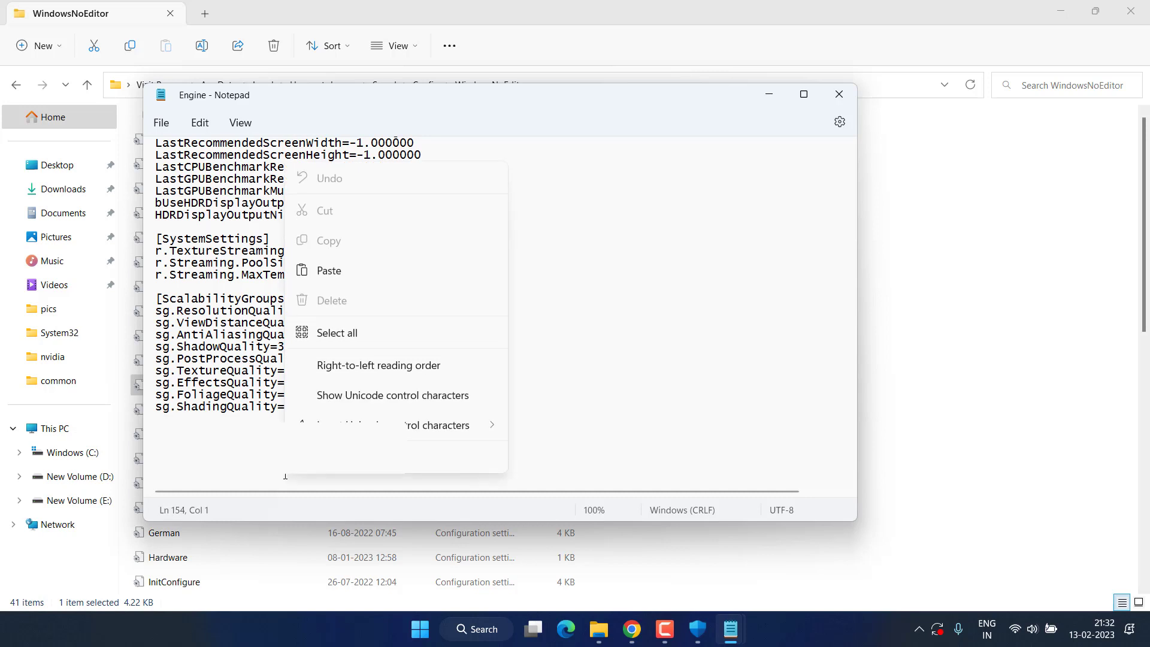
left_click(345, 274)
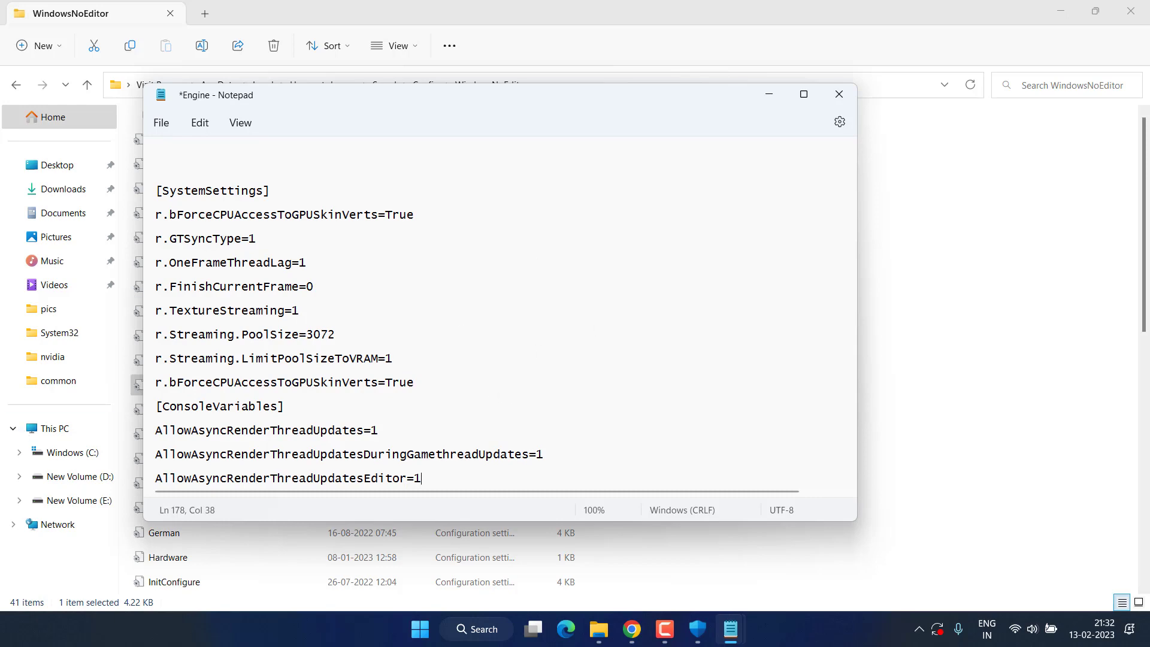
- Save the Engine file and close Notepad
left_click(161, 123)
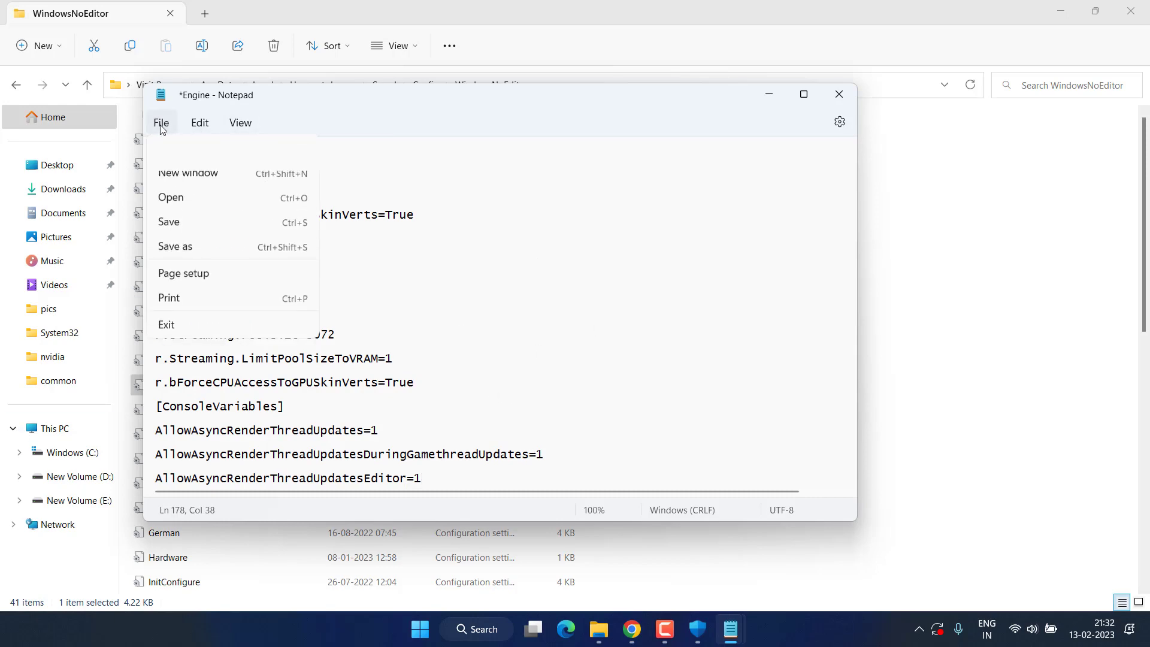
left_click(184, 223)
left_click(838, 94)
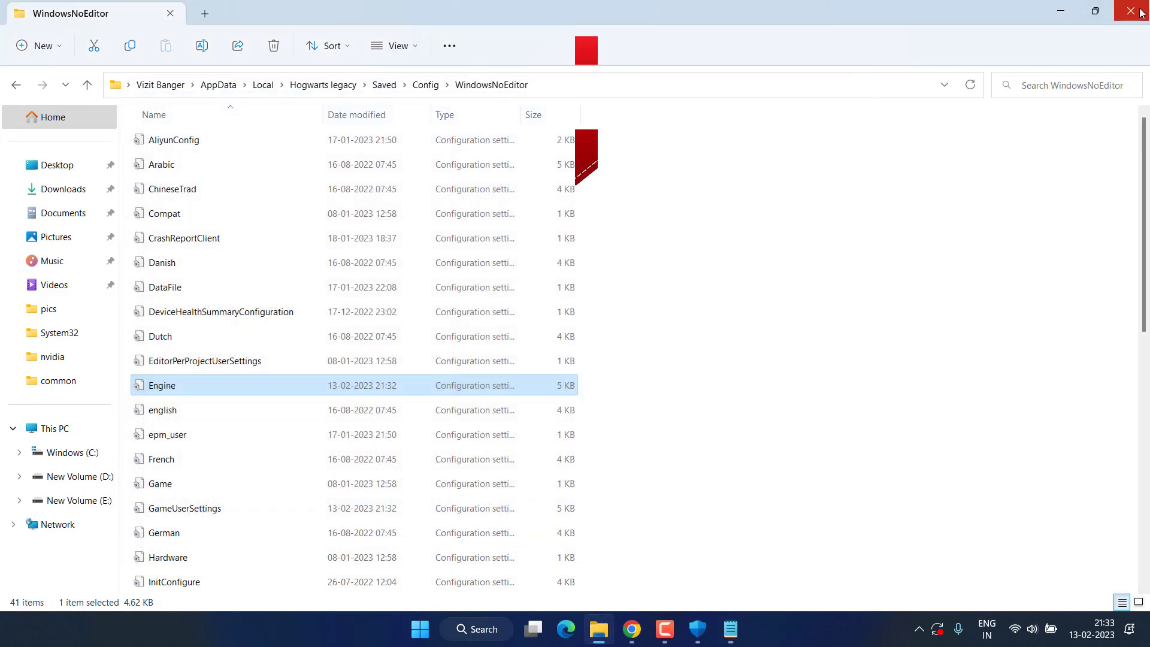
- Close the File Explorer window showing the config folder, leaving only the desktop
left_click(1139, 11)
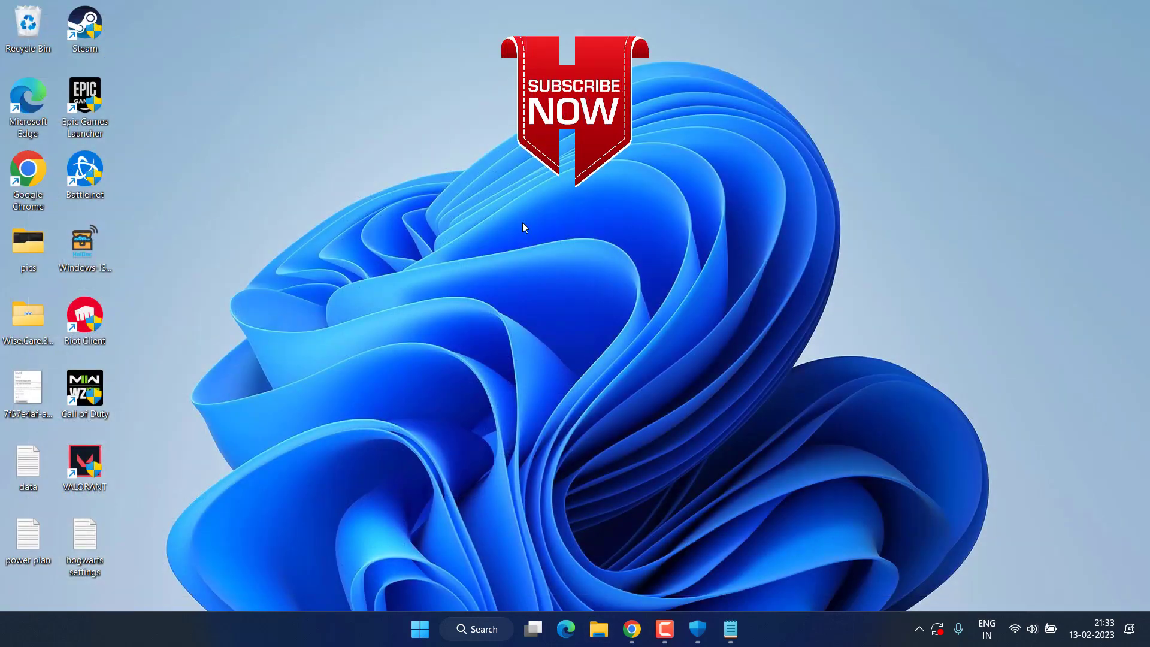